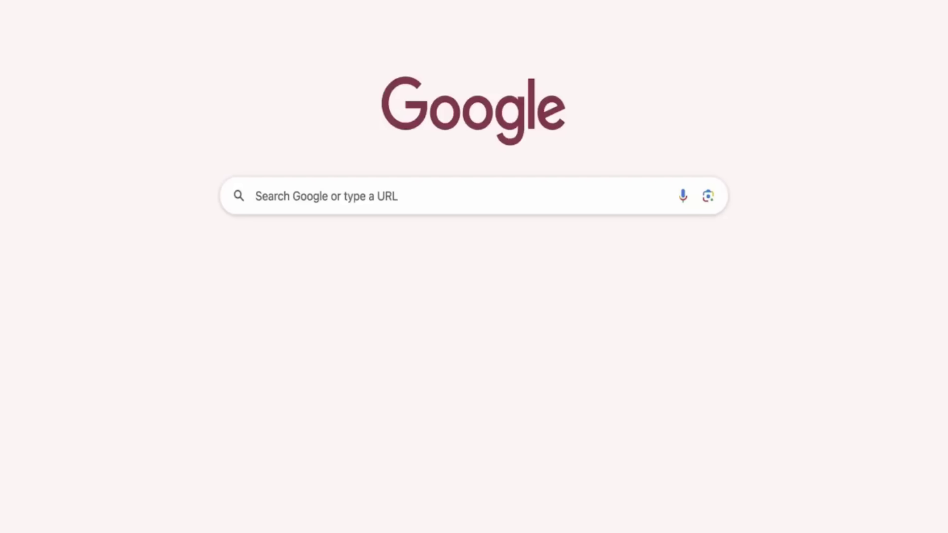
# - Search Google for 'crsorgi' and open the 'Home | Civil Registration System' result
pyautogui.write('crsorgi.gov.in')
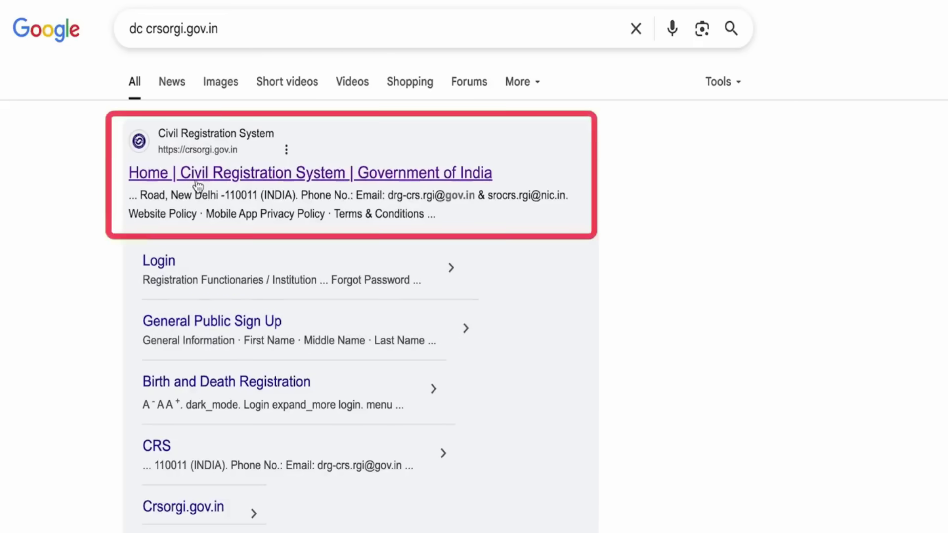
pyautogui.click(197, 183)
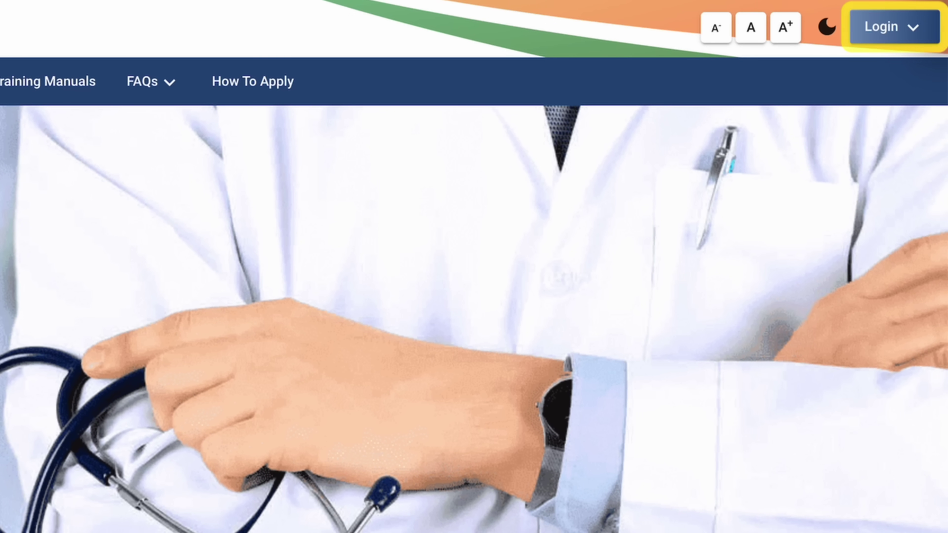
# - Open the General Public Sign Up form via Login and enter the applicant's name as First Name
pyautogui.click(883, 30)
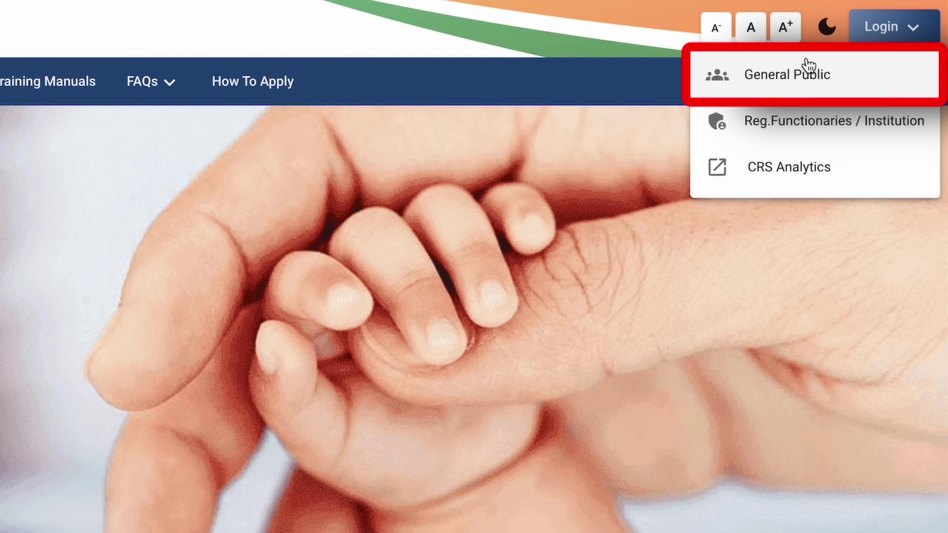
pyautogui.click(806, 64)
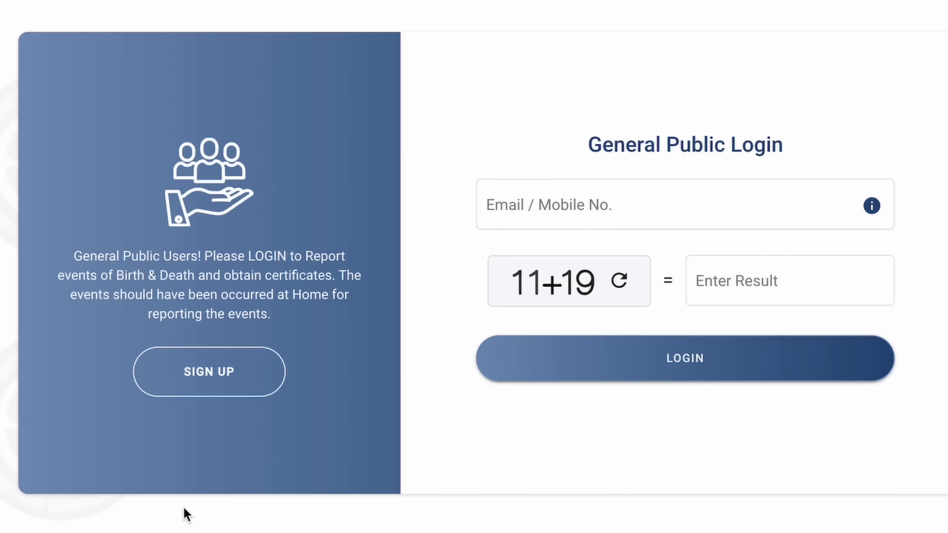
pyautogui.click(224, 390)
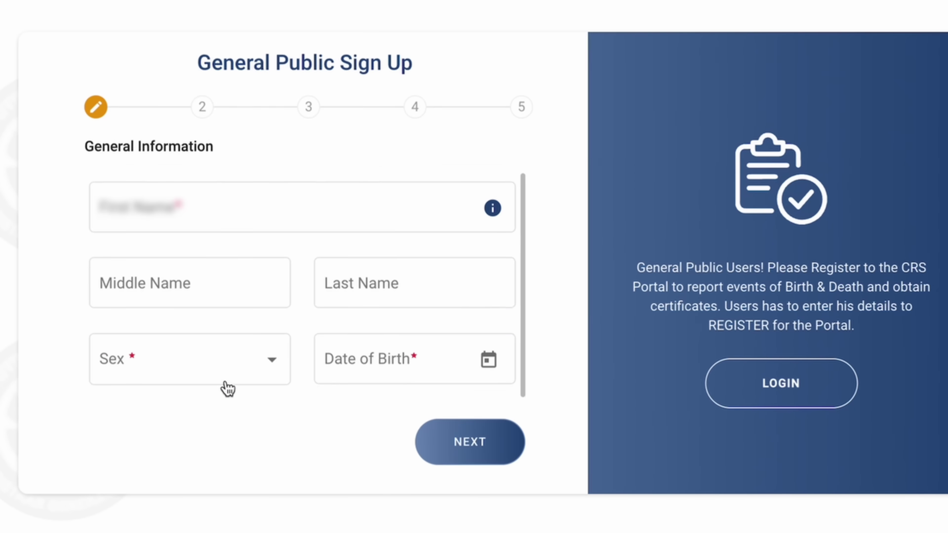
pyautogui.click(206, 194)
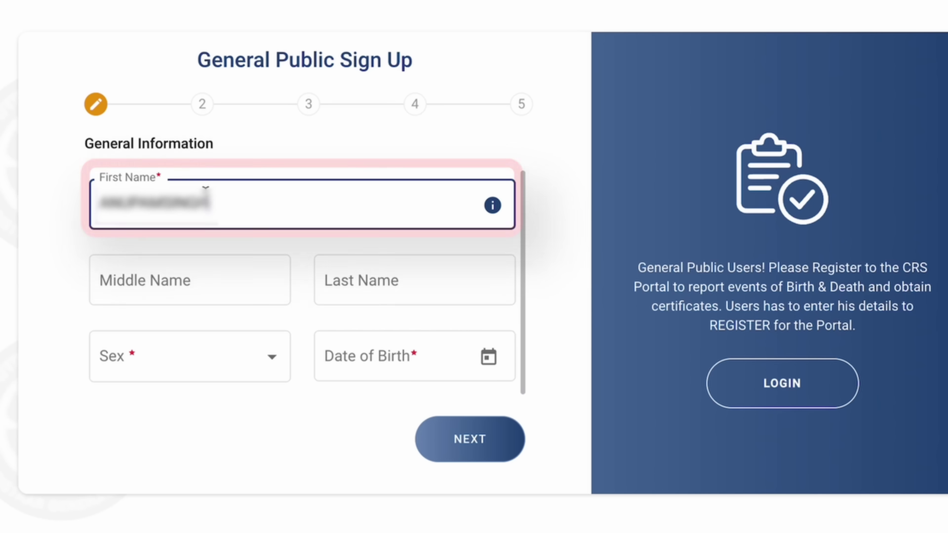
# - Move the surname out of the First Name field into Last Name
pyautogui.moveTo(210, 203); pyautogui.dragTo(171, 203)
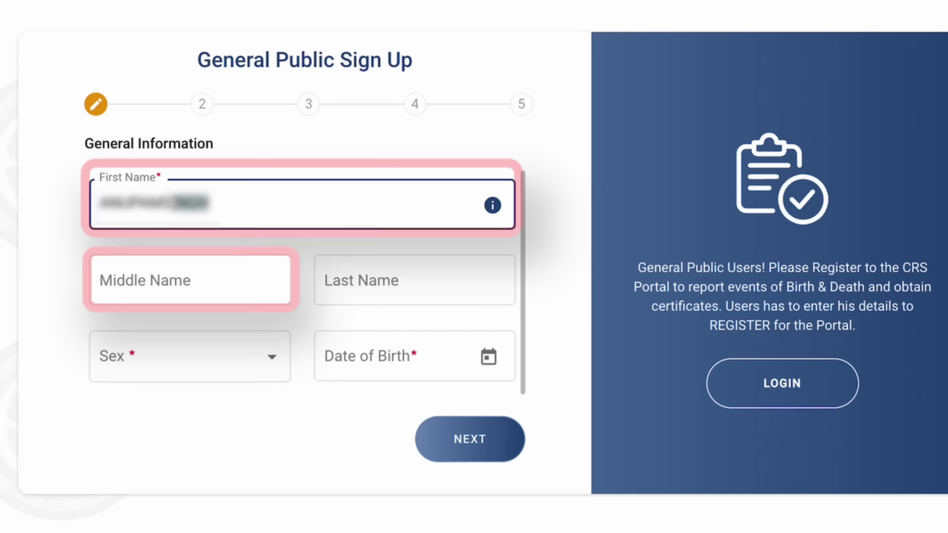
pyautogui.moveTo(171, 203); pyautogui.dragTo(165, 204)
pyautogui.press('super+x')
pyautogui.click(370, 280)
pyautogui.press('super+v')
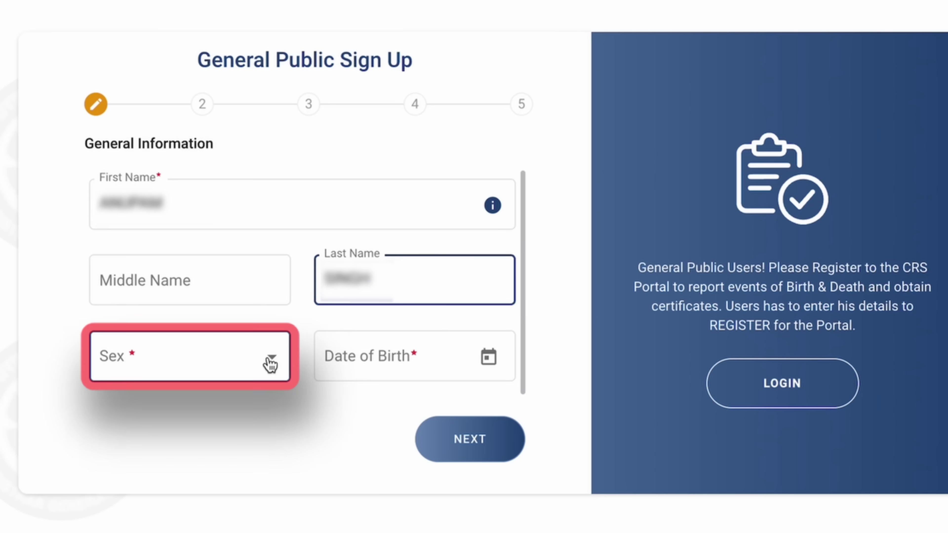
# - Set sex to Female, pick the date of birth, and advance to the Address step
pyautogui.click(270, 363)
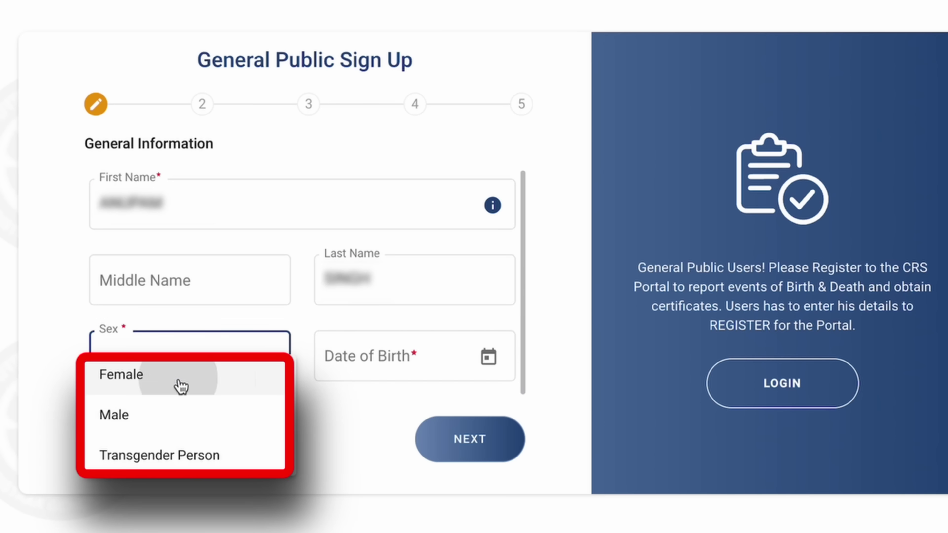
pyautogui.click(183, 385)
pyautogui.click(443, 368)
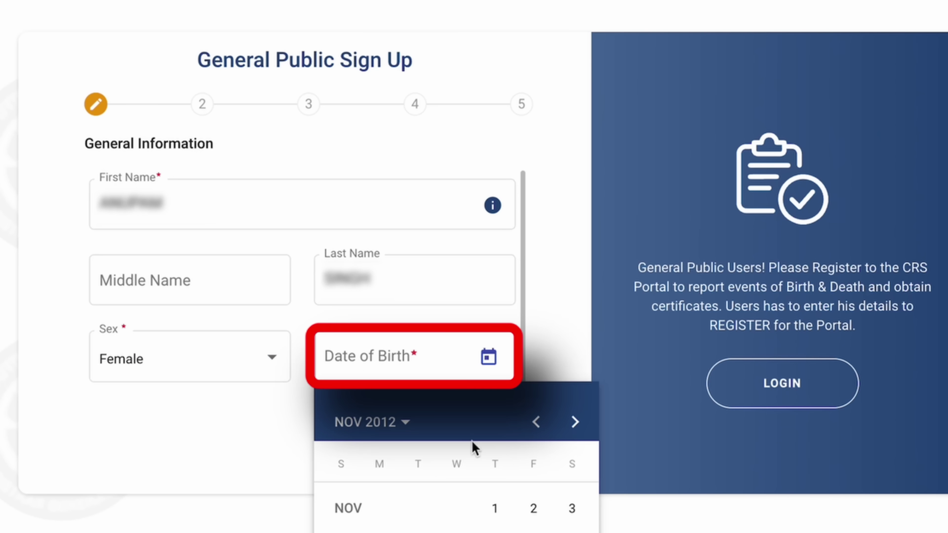
pyautogui.click(381, 426)
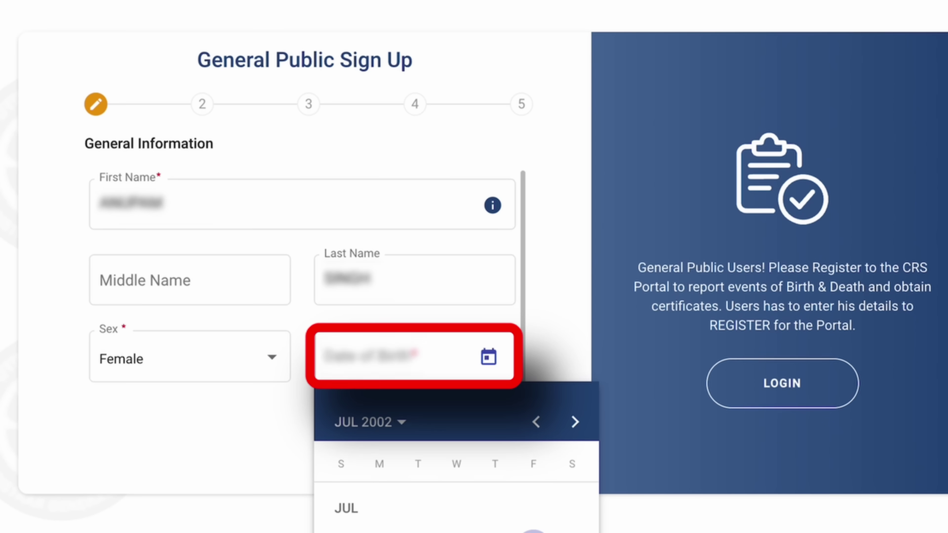
pyautogui.click(455, 442)
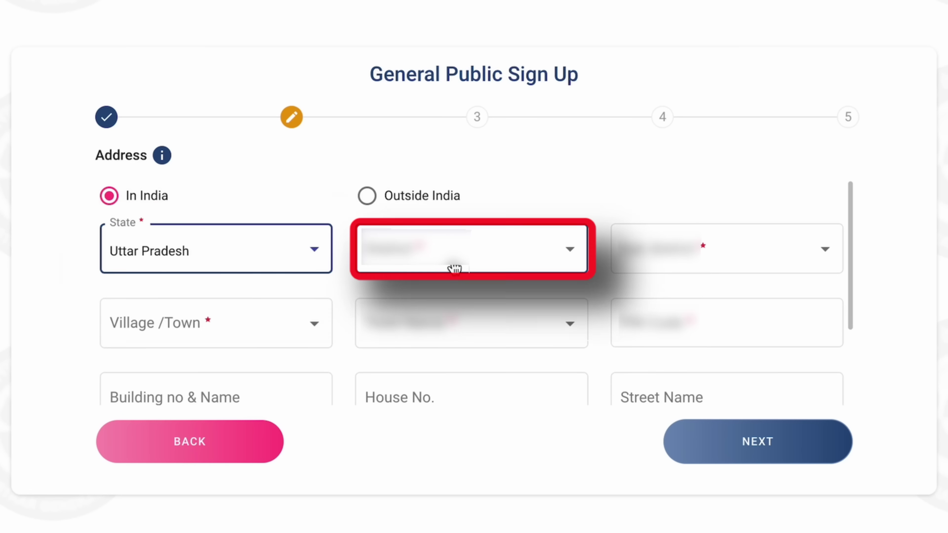
# - Choose the sub district, enter building number 00 and street details, then continue to Aadhaar and Nationality
pyautogui.click(731, 266)
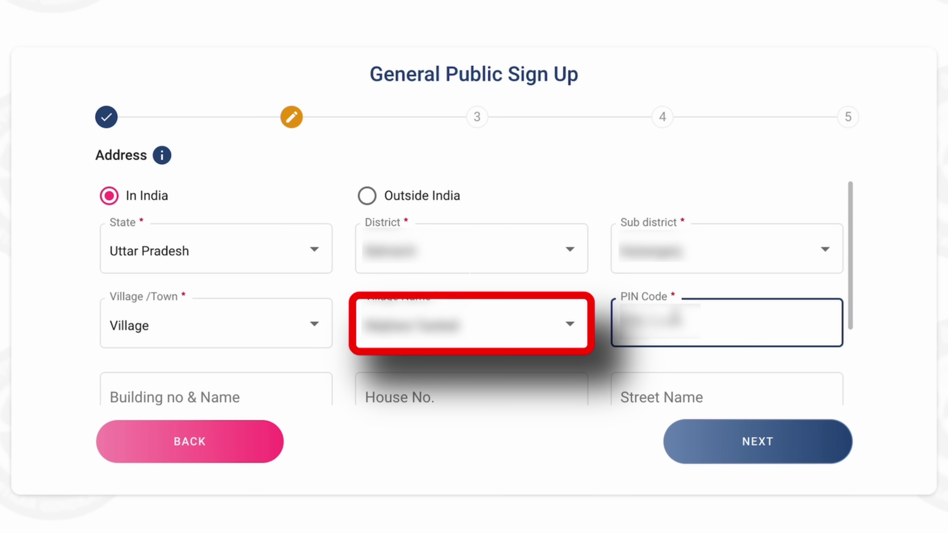
pyautogui.scroll(-3, 354, 334)
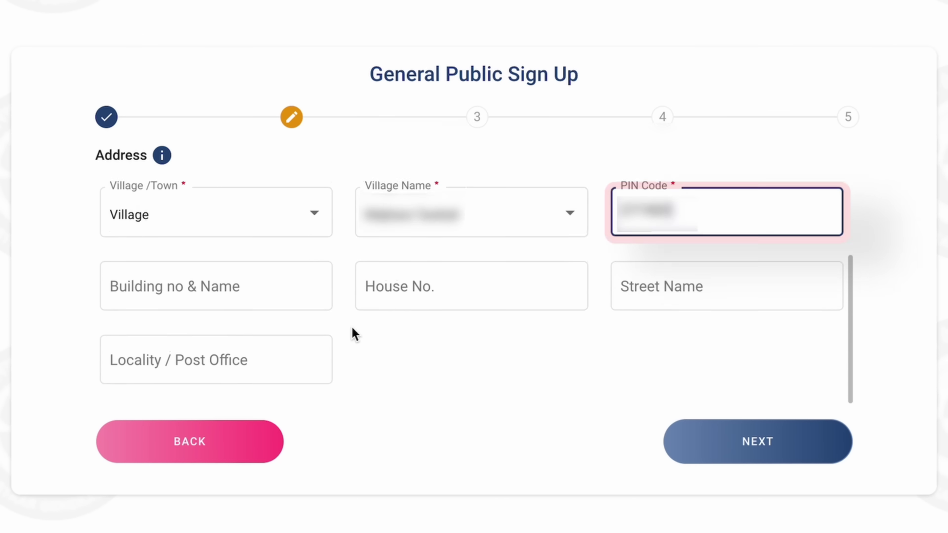
pyautogui.click(157, 284)
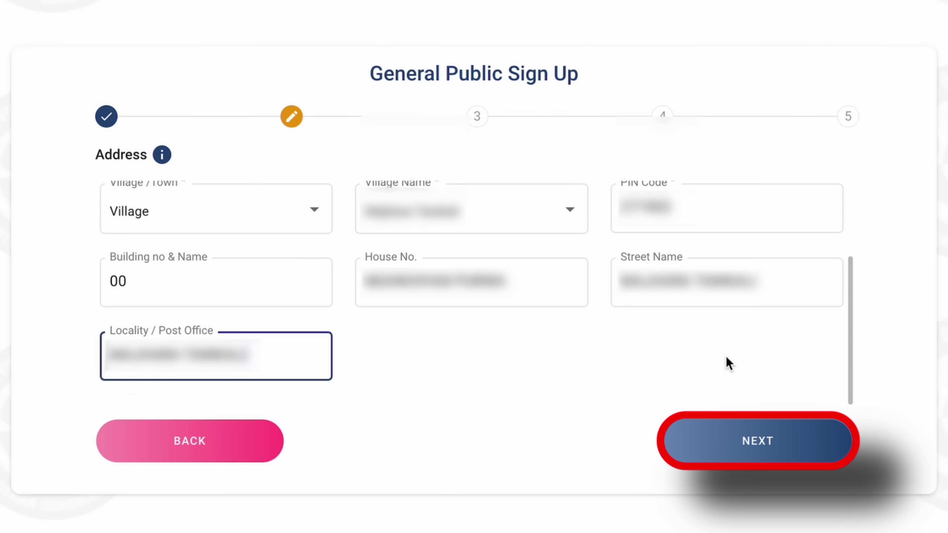
pyautogui.click(731, 432)
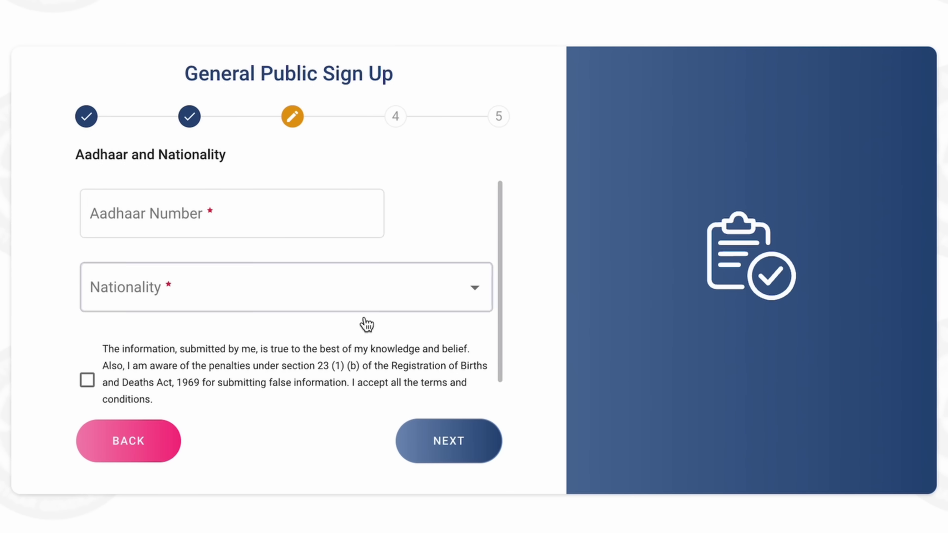
# - Enter the Aadhaar number, set nationality to Indian, accept the declaration, and continue
pyautogui.click(202, 211)
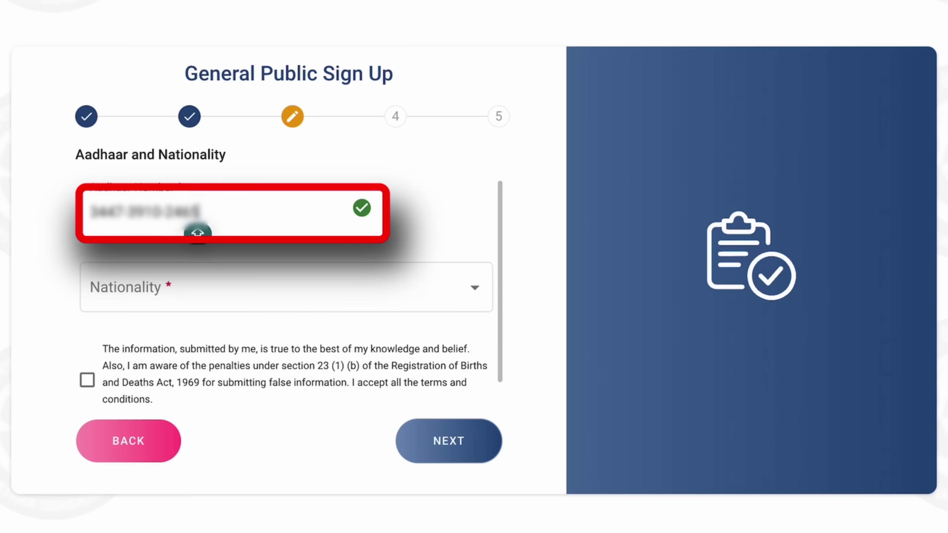
pyautogui.click(493, 211)
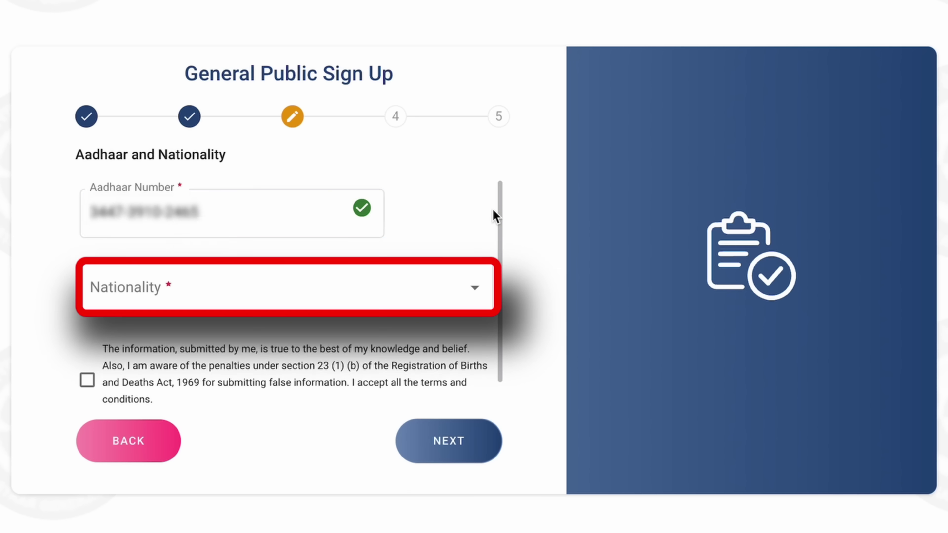
pyautogui.click(477, 292)
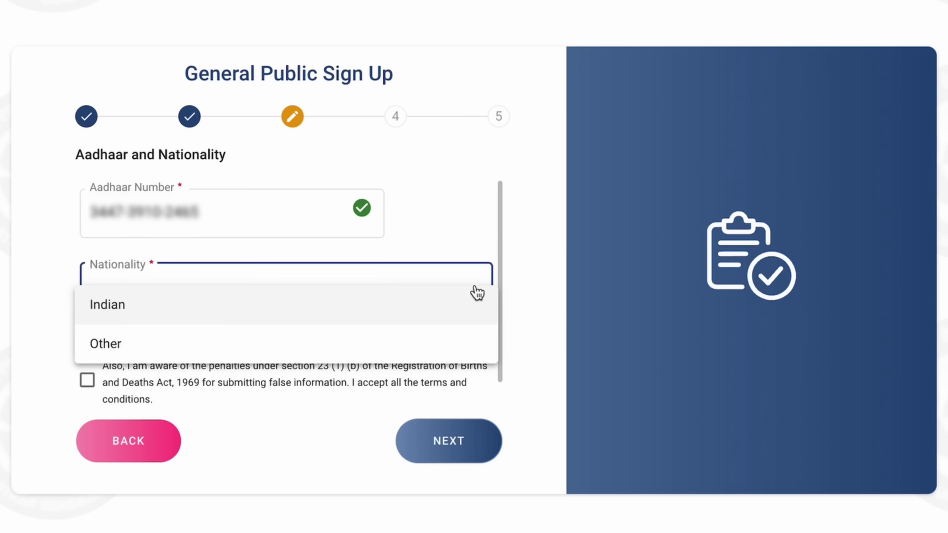
pyautogui.click(305, 302)
pyautogui.click(88, 381)
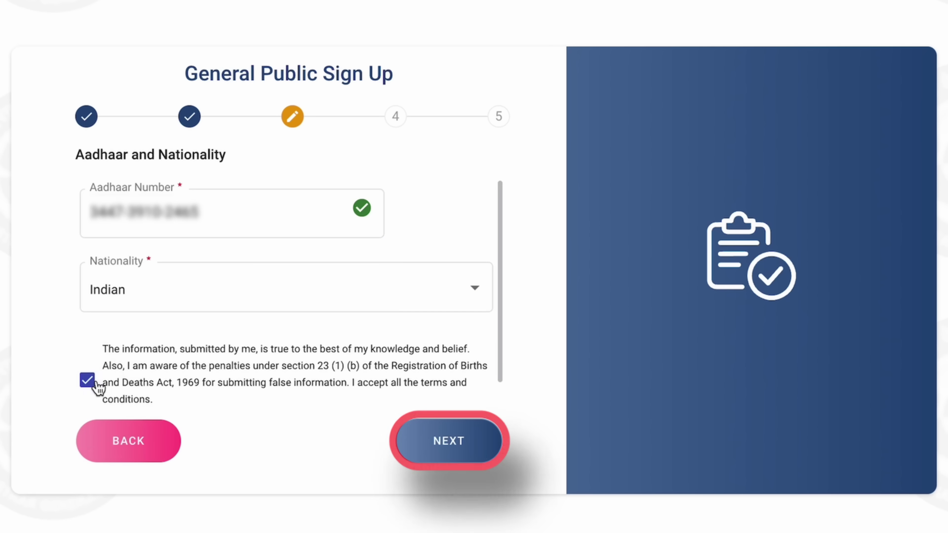
pyautogui.click(450, 424)
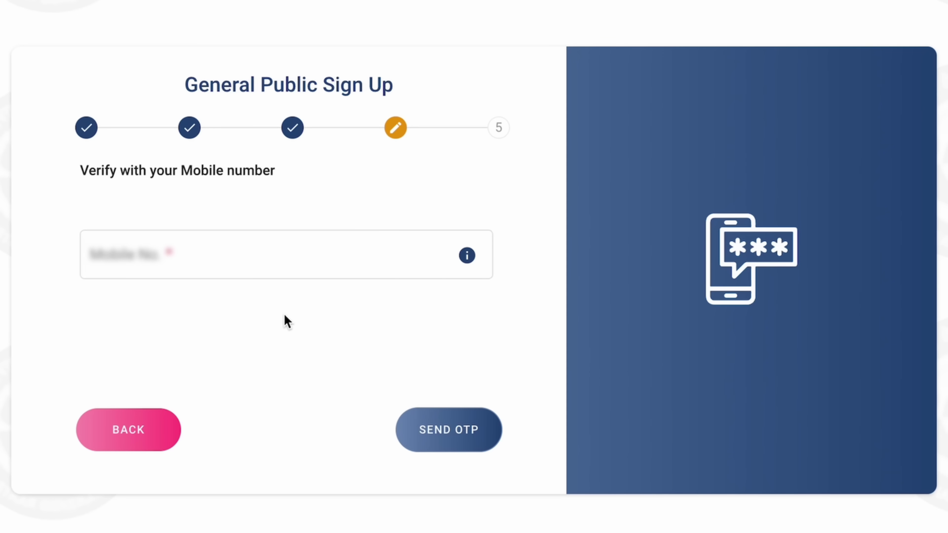
# - Enter the applicant's mobile number and request its one-time password
pyautogui.click(256, 266)
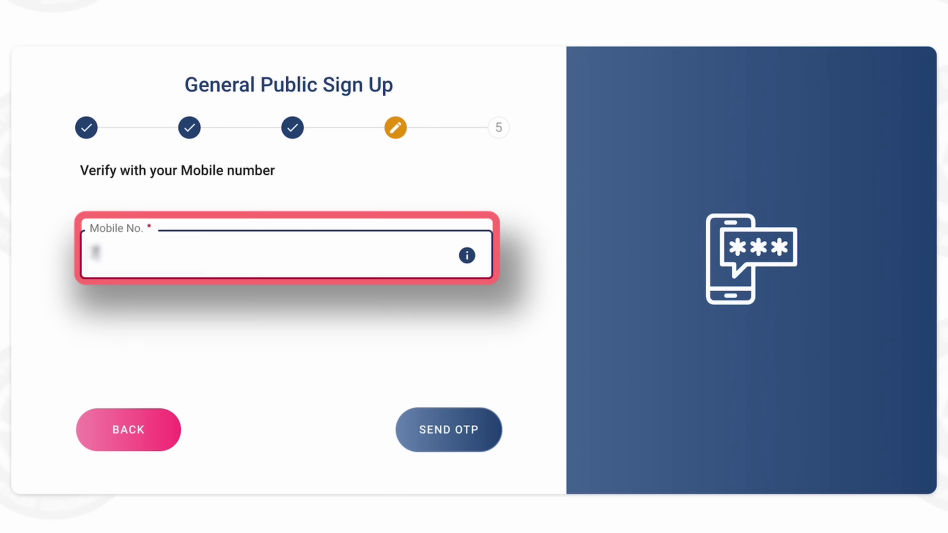
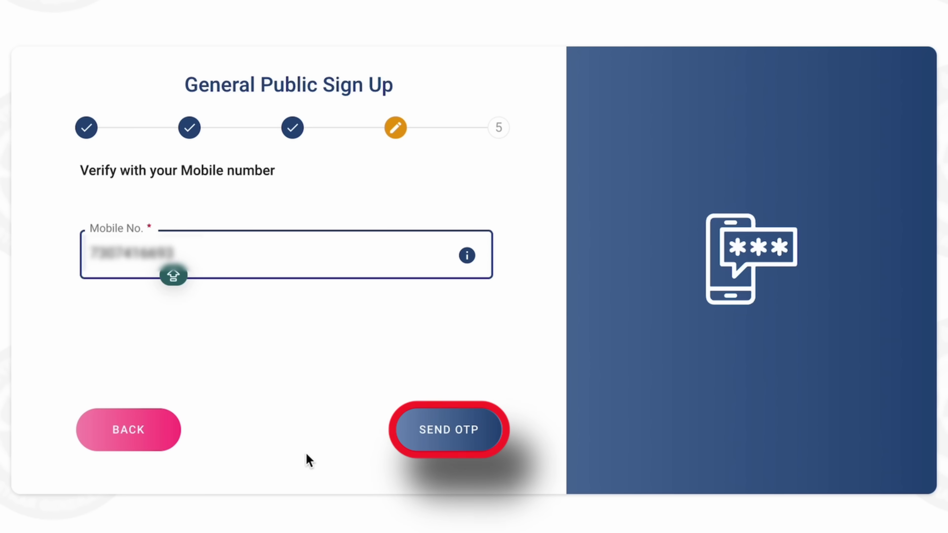
pyautogui.click(444, 446)
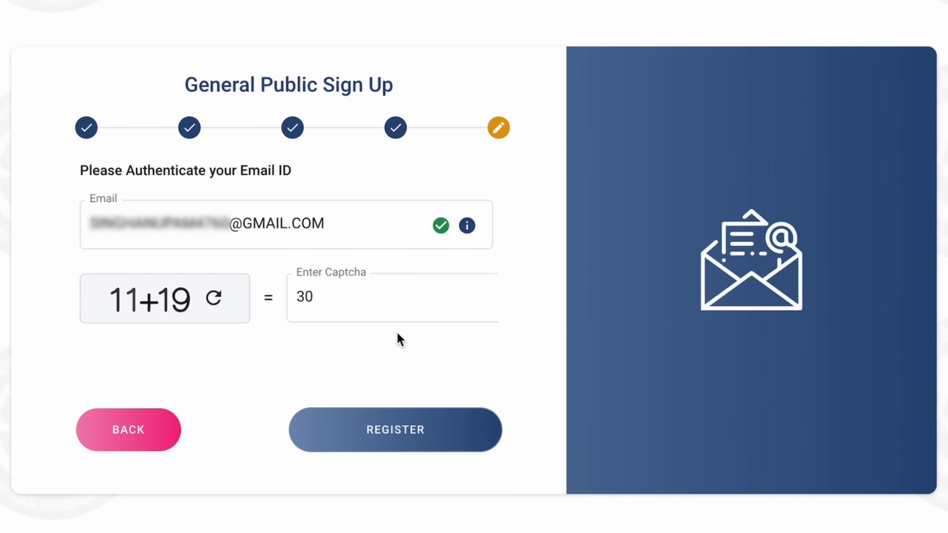
# - Submit the sign-up with the email OTP verified and captcha answer 30 entered
pyautogui.click(364, 440)
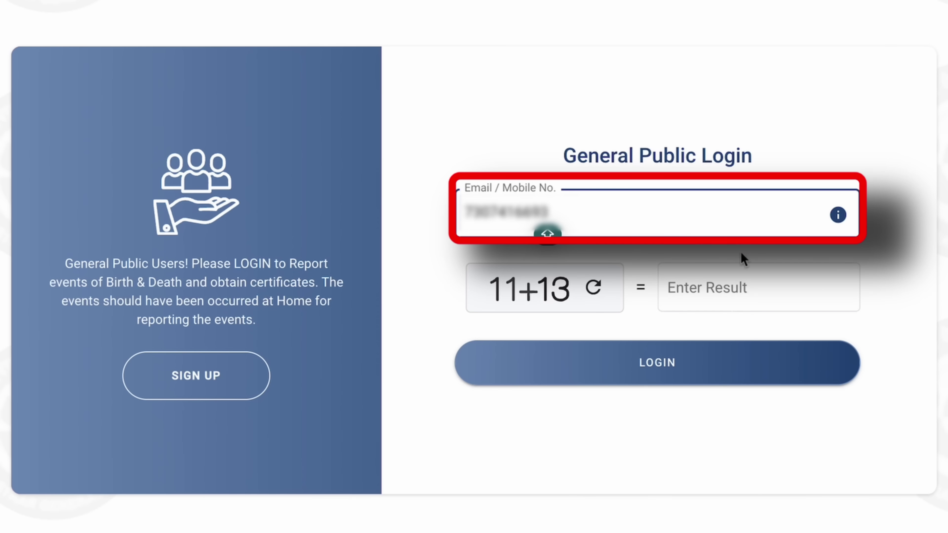
# - Log in with the registered mobile number, captcha answer 25 and the received OTP
pyautogui.click(745, 285)
pyautogui.write('25')
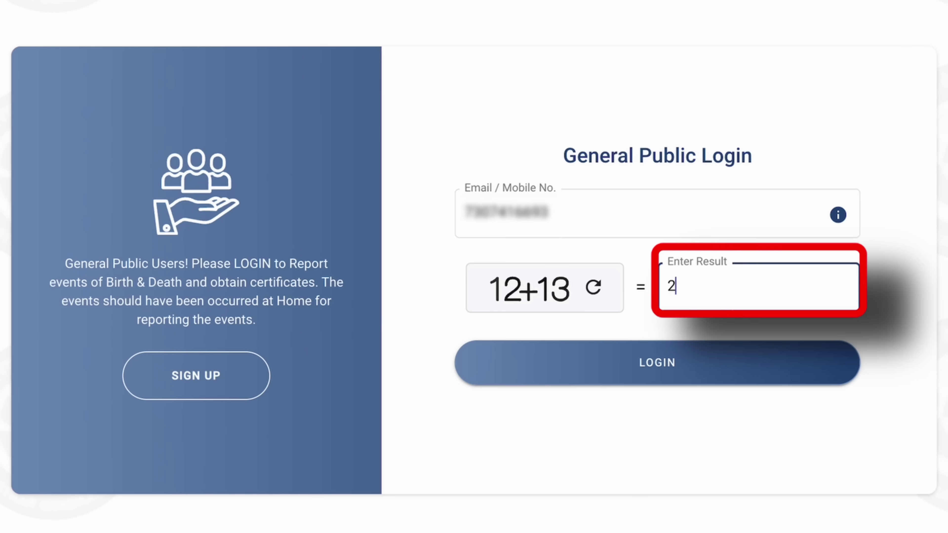
pyautogui.click(703, 384)
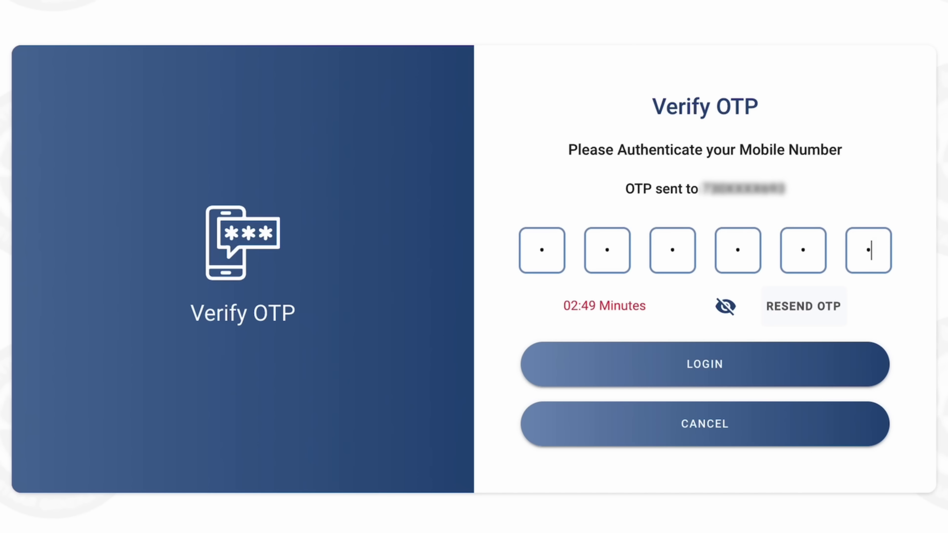
pyautogui.click(745, 374)
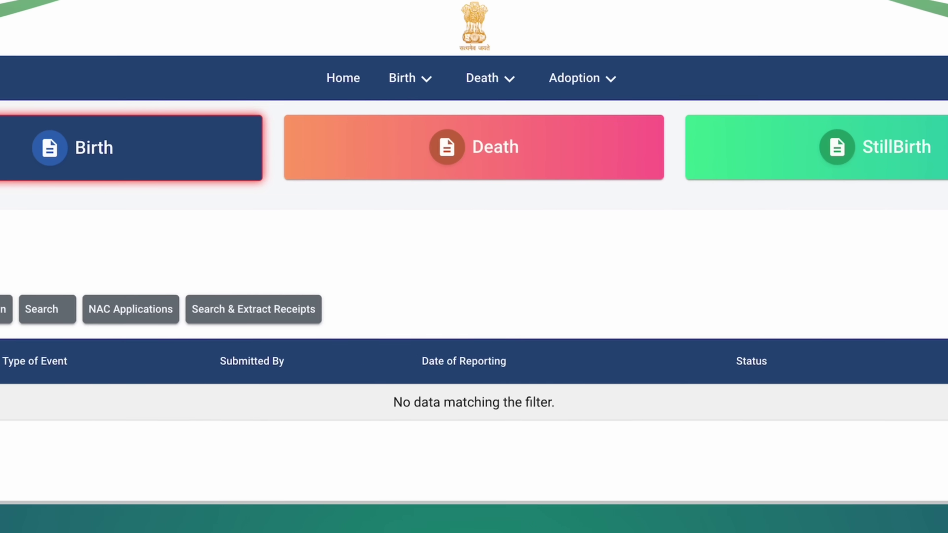
# - Start a new Birth Registration from the dashboard's Birth options
pyautogui.click(433, 74)
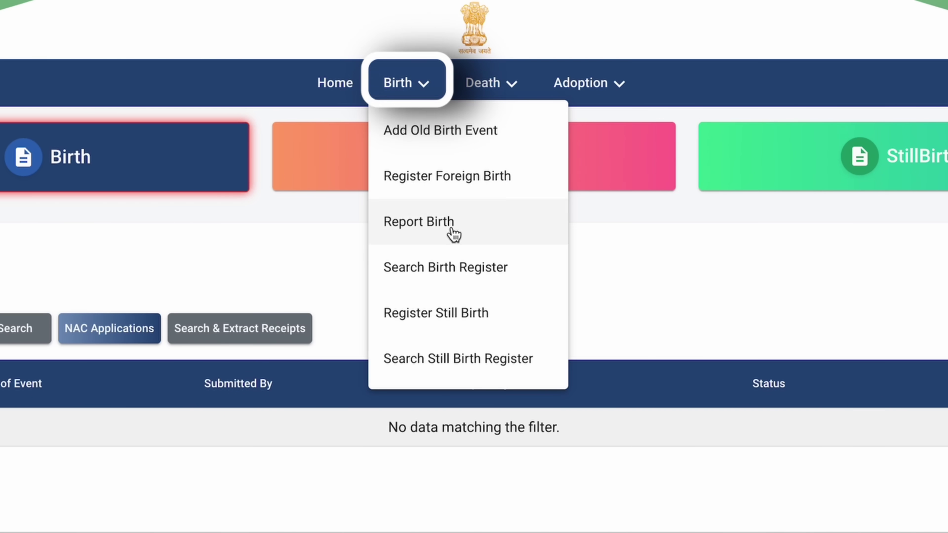
pyautogui.click(490, 226)
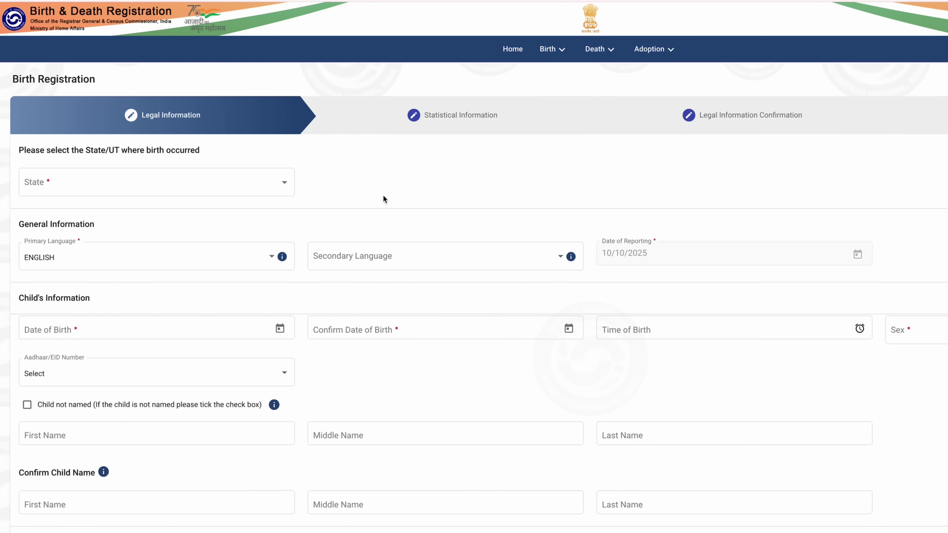
pyautogui.scroll(-20, 318, 223)
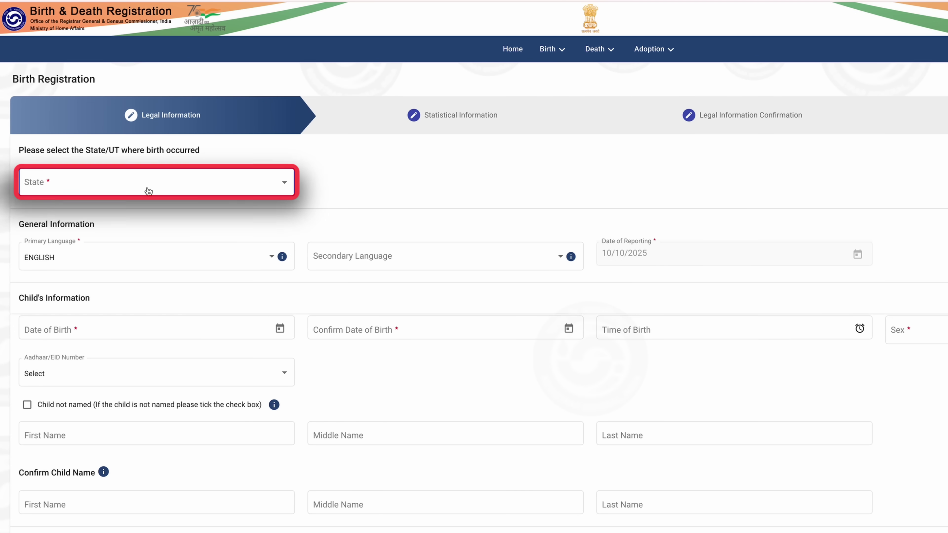
# - Set birth state Uttar Pradesh, primary language ENGLISH and secondary language HINDI
pyautogui.click(148, 189)
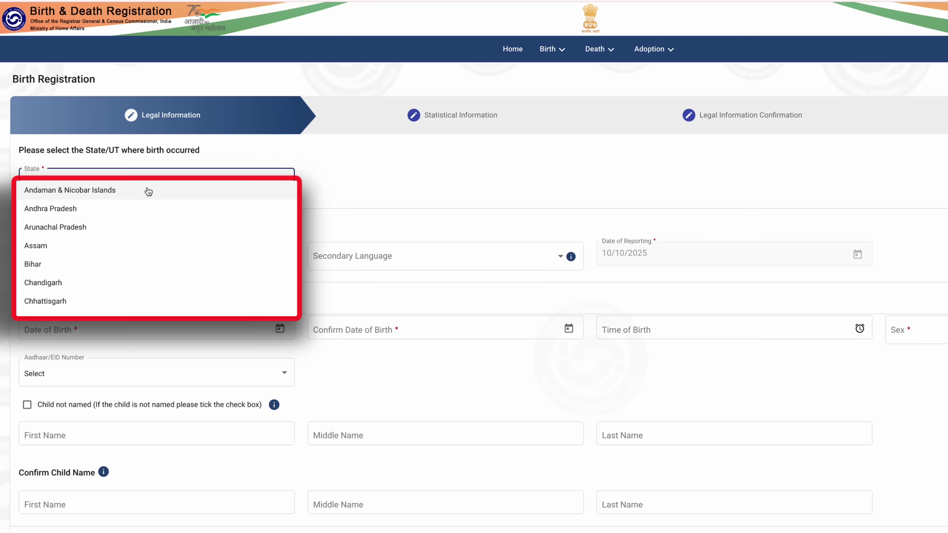
pyautogui.scroll(-10, 152, 269)
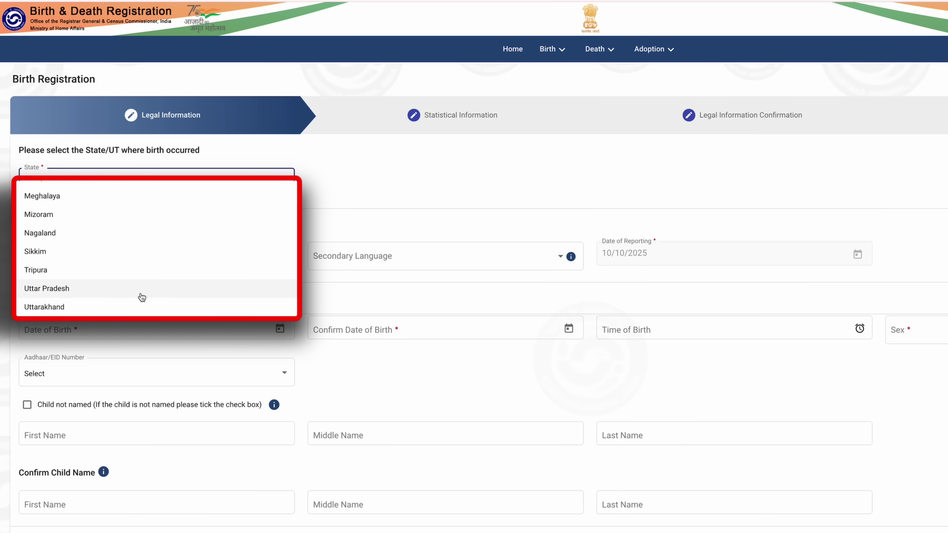
pyautogui.click(142, 289)
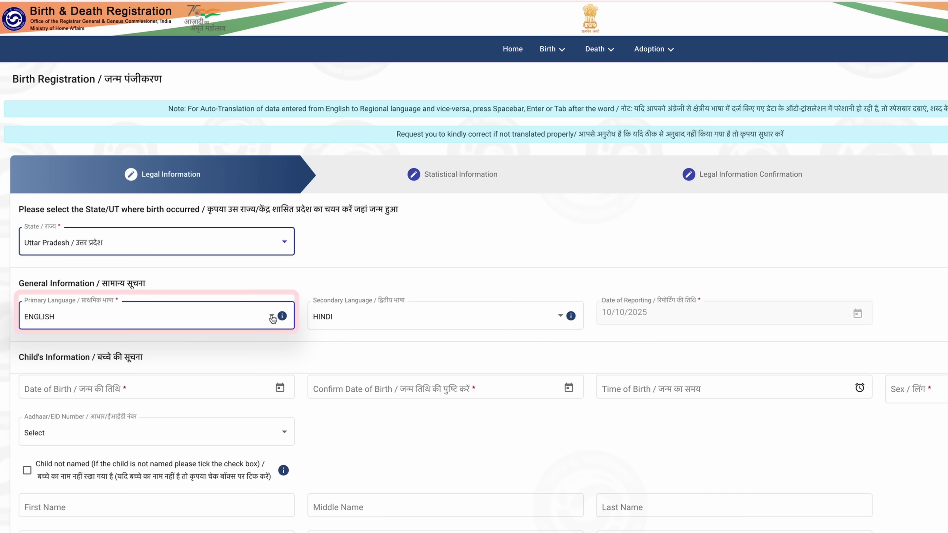
pyautogui.click(220, 322)
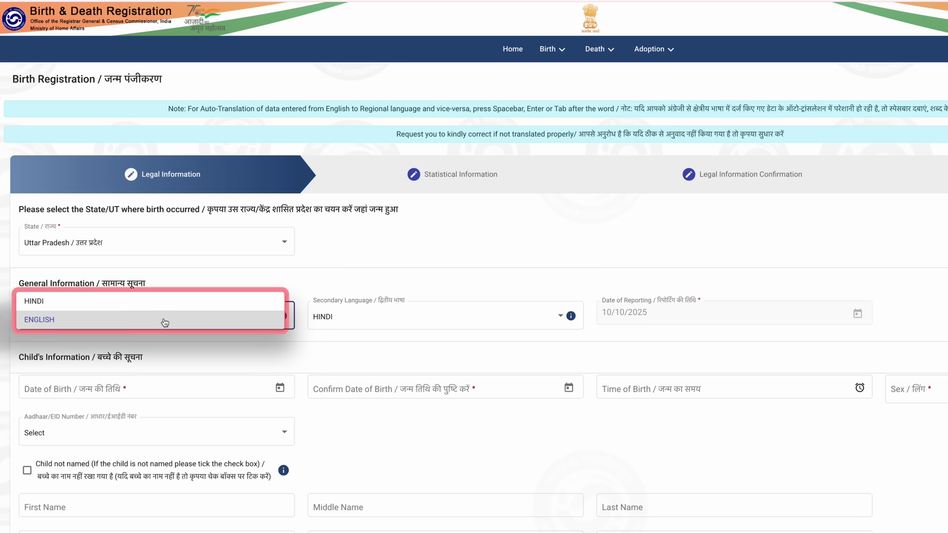
pyautogui.click(166, 320)
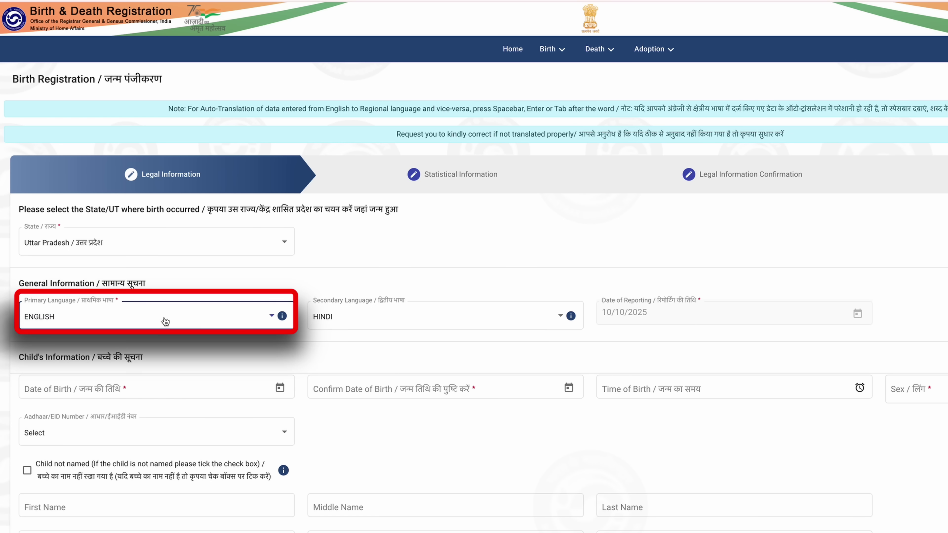
pyautogui.click(347, 316)
pyautogui.click(347, 325)
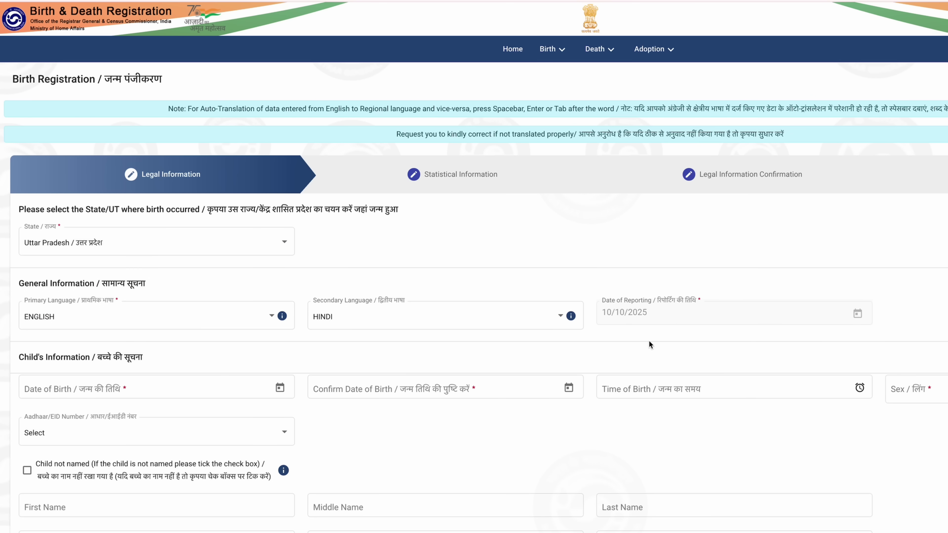
pyautogui.scroll(-3, 650, 342)
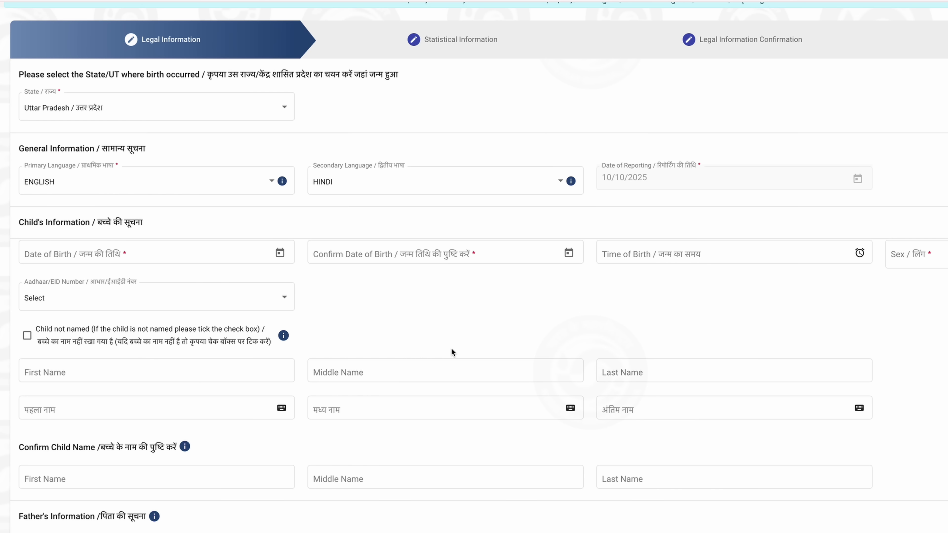
# - Enter the child's July 2002 date of birth and the same date in Confirm Date of Birth
pyautogui.click(170, 257)
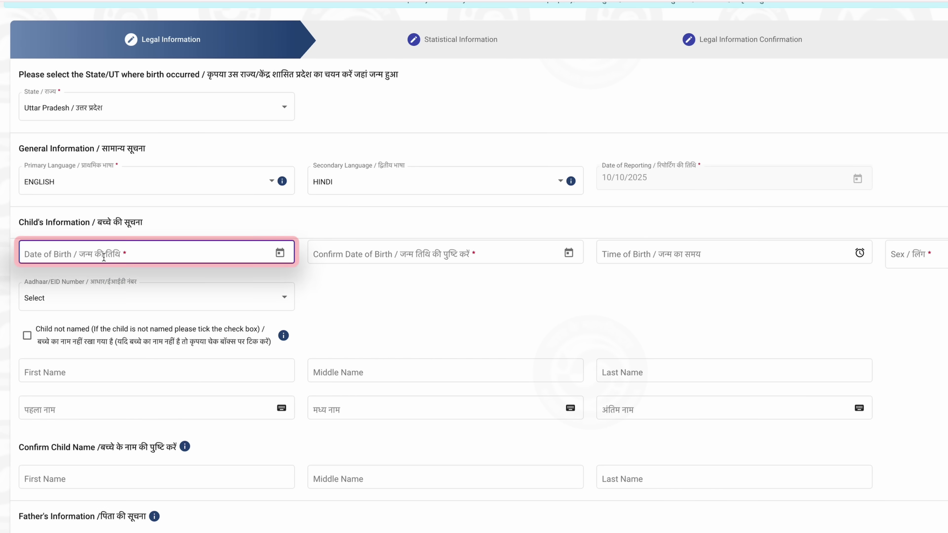
pyautogui.click(50, 287)
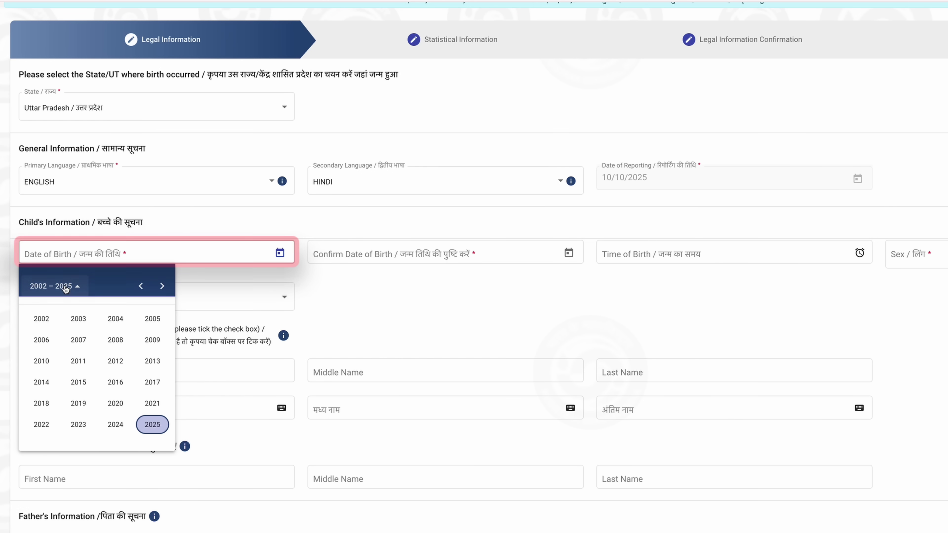
pyautogui.click(41, 318)
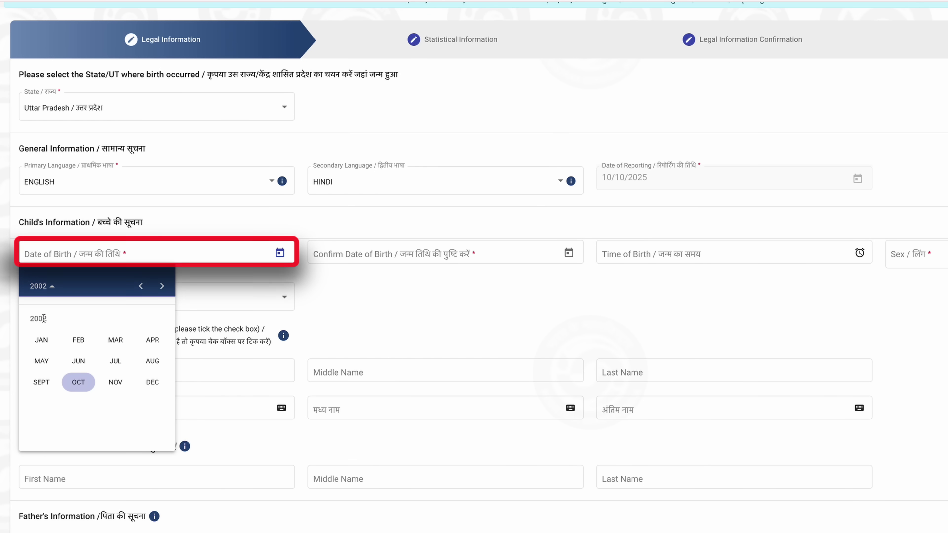
pyautogui.click(115, 360)
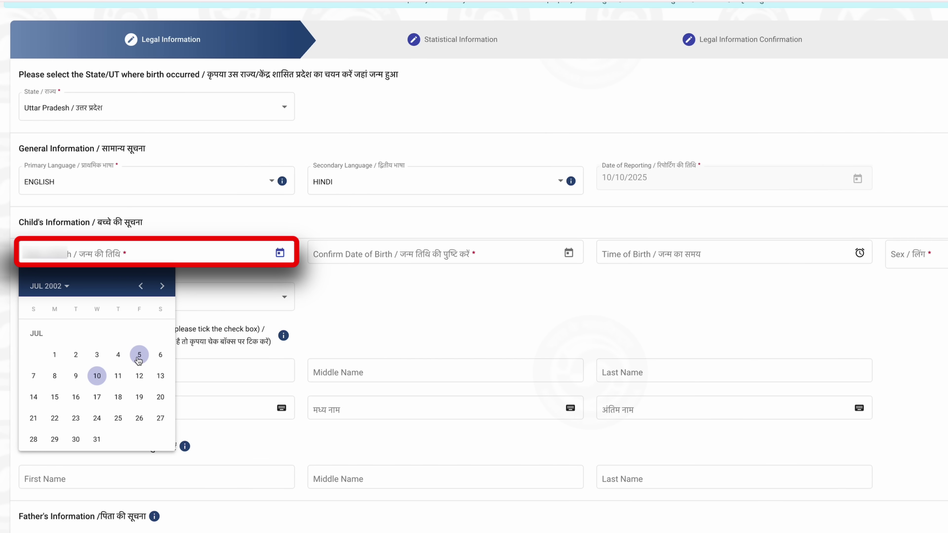
pyautogui.click(139, 356)
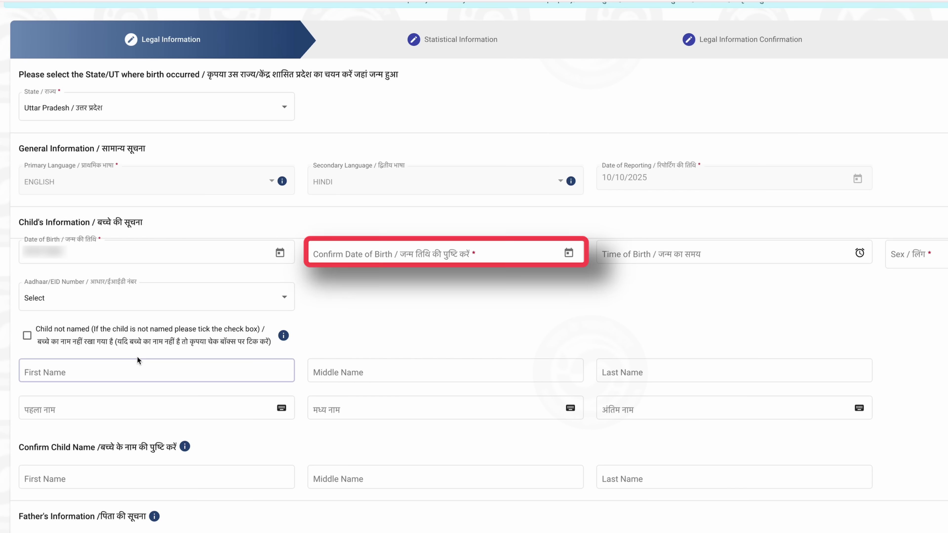
pyautogui.click(512, 254)
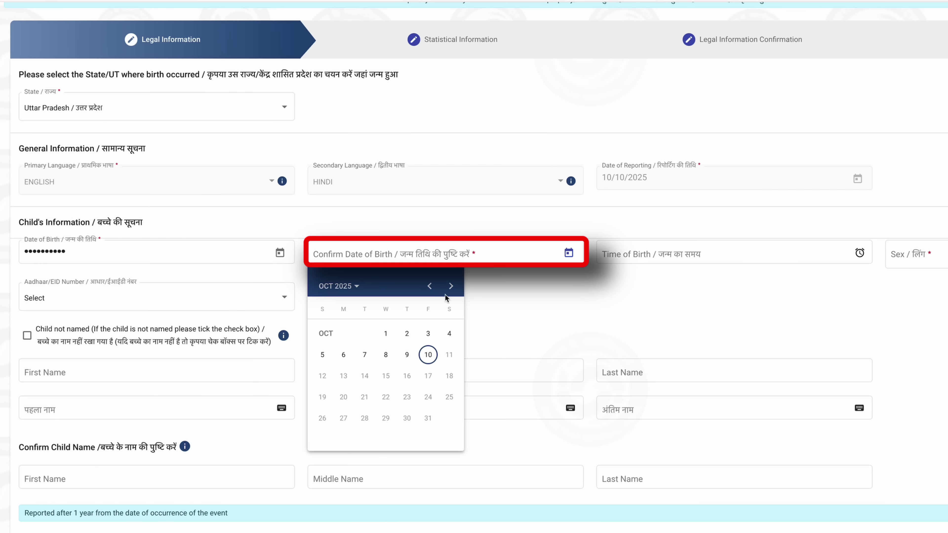
pyautogui.click(350, 291)
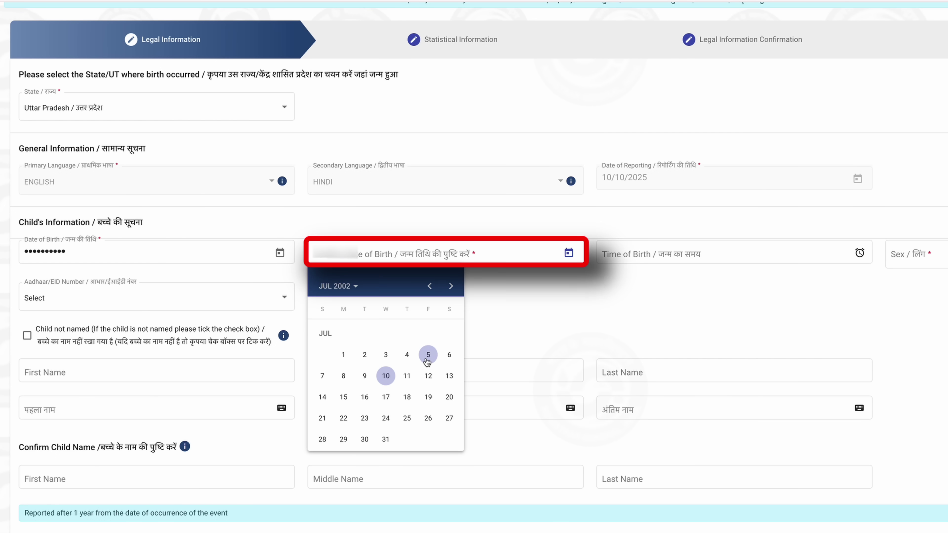
pyautogui.click(427, 358)
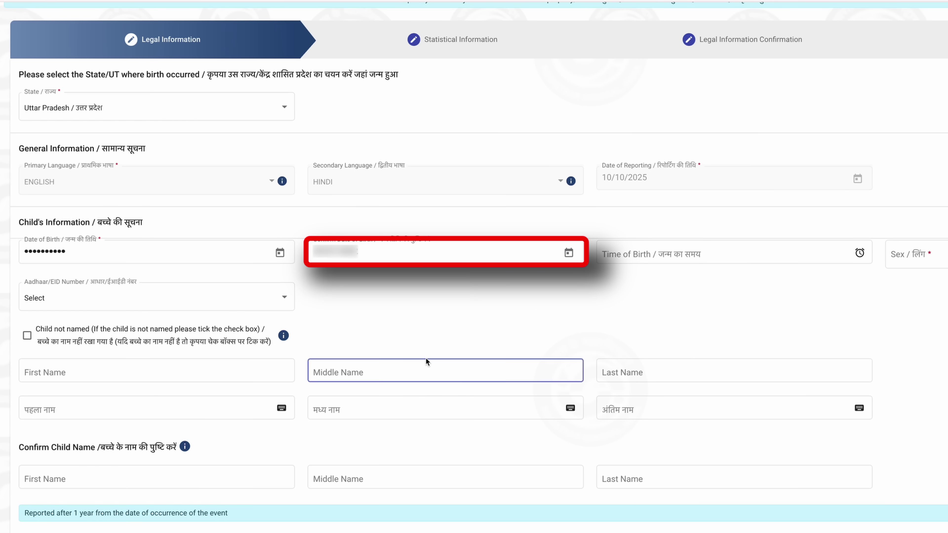
# - Set the time of birth to 4:00 AM
pyautogui.click(663, 255)
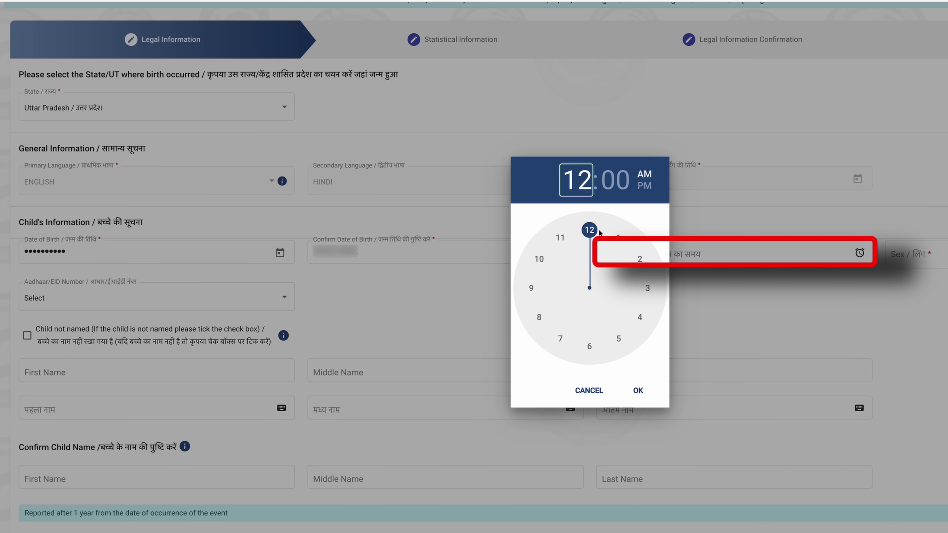
pyautogui.click(640, 317)
pyautogui.click(639, 393)
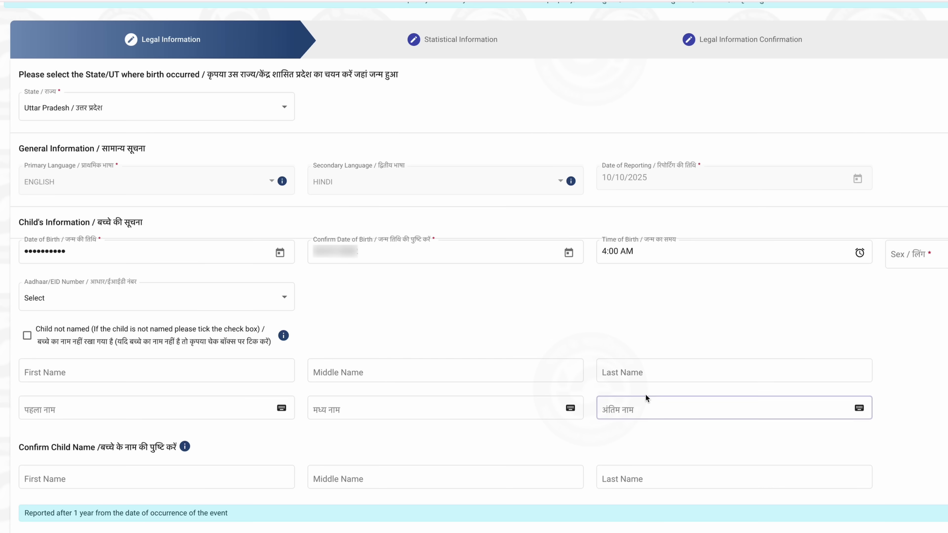
pyautogui.click(645, 398)
# - Set the child's sex to Female, ID type Aadhaar, and enter the child's Aadhaar number
pyautogui.click(903, 254)
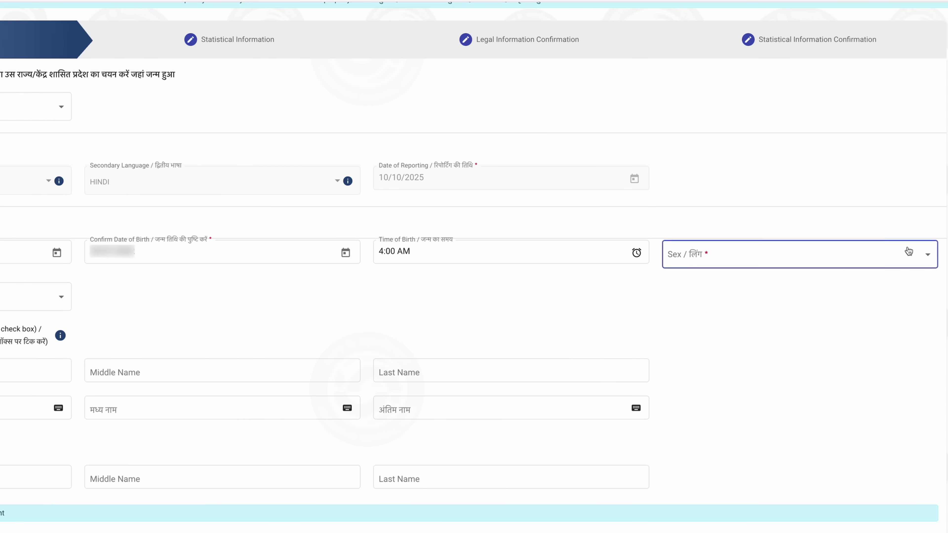
pyautogui.click(692, 263)
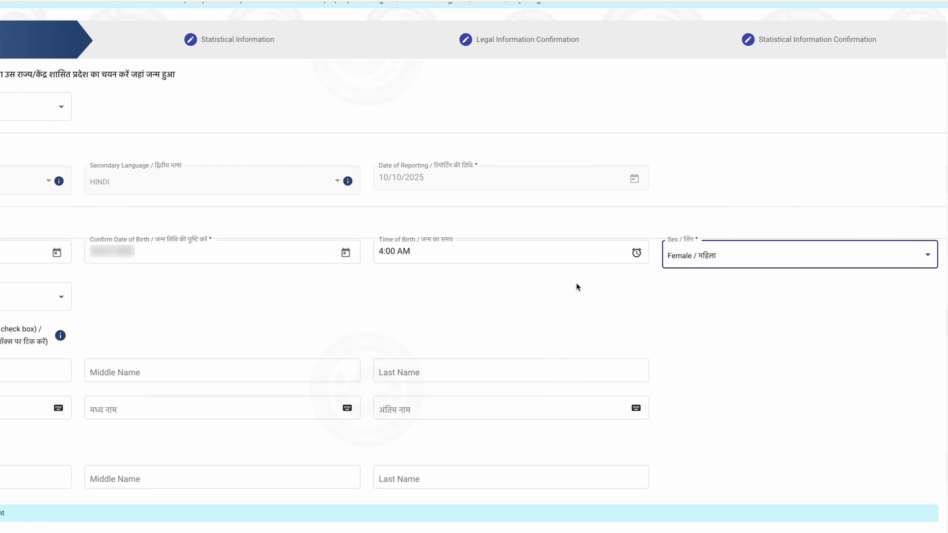
pyautogui.click(34, 302)
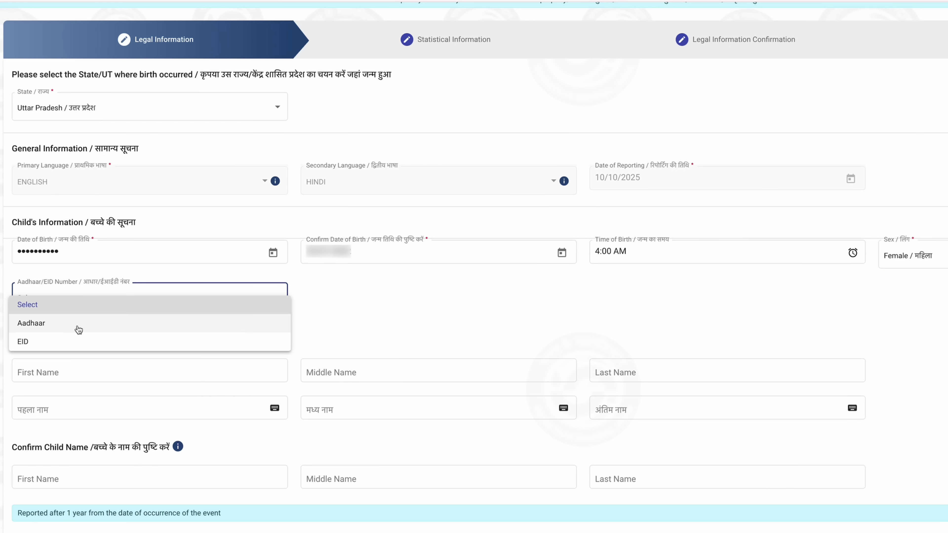
pyautogui.click(77, 328)
pyautogui.click(384, 288)
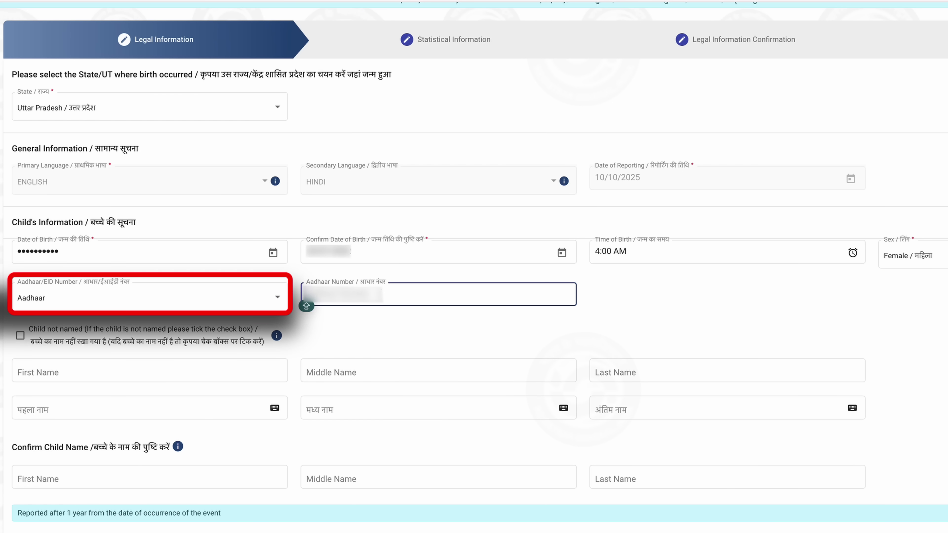
pyautogui.write('***')
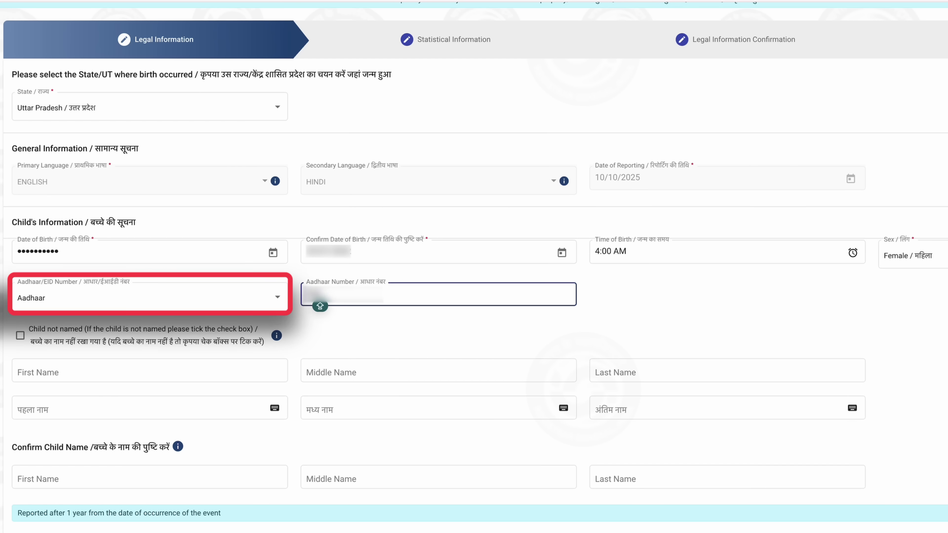
pyautogui.write('********')
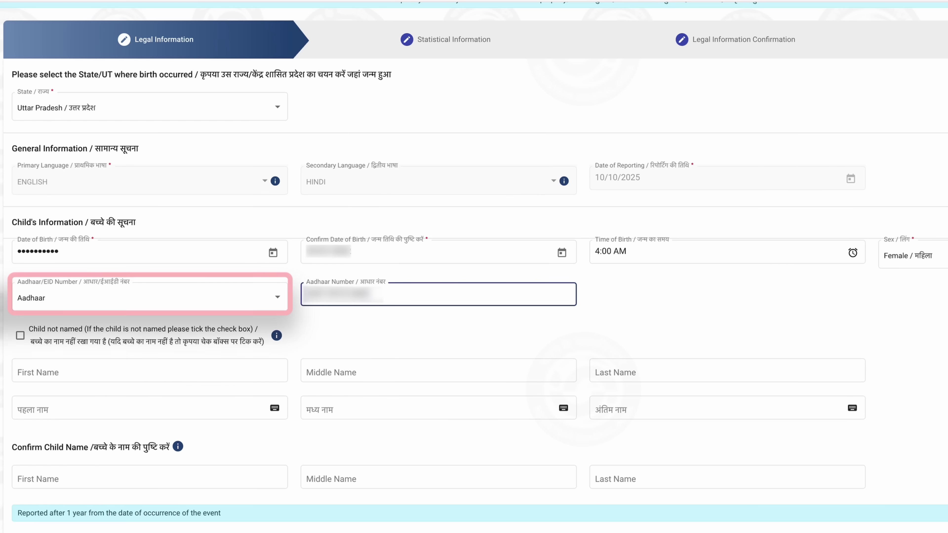
pyautogui.click(24, 362)
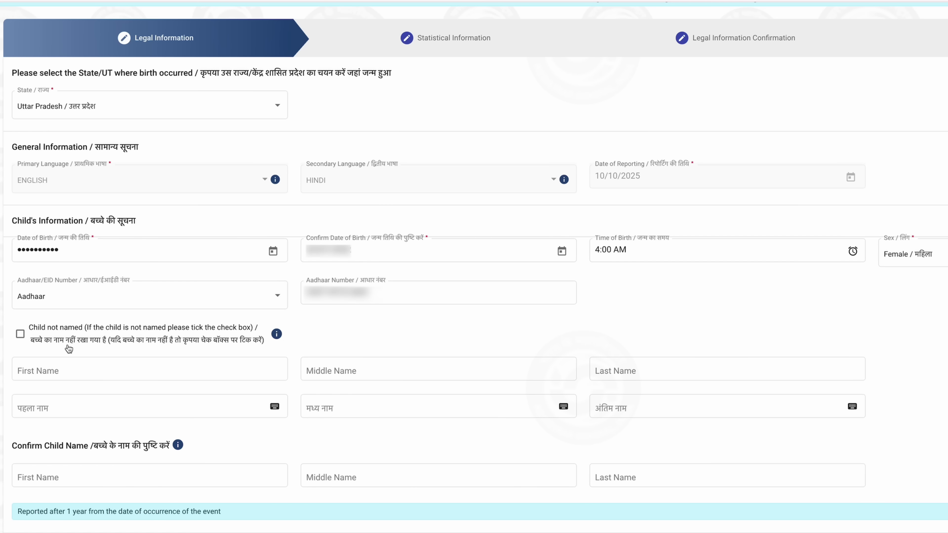
# - Complete the child's first name and the Hindi last name field
pyautogui.click(155, 373)
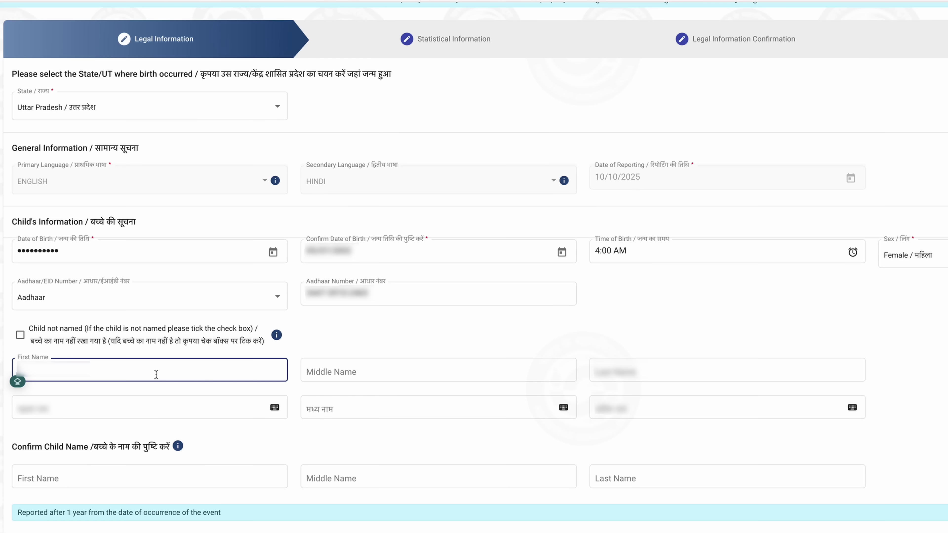
pyautogui.scroll(-2, 154, 373)
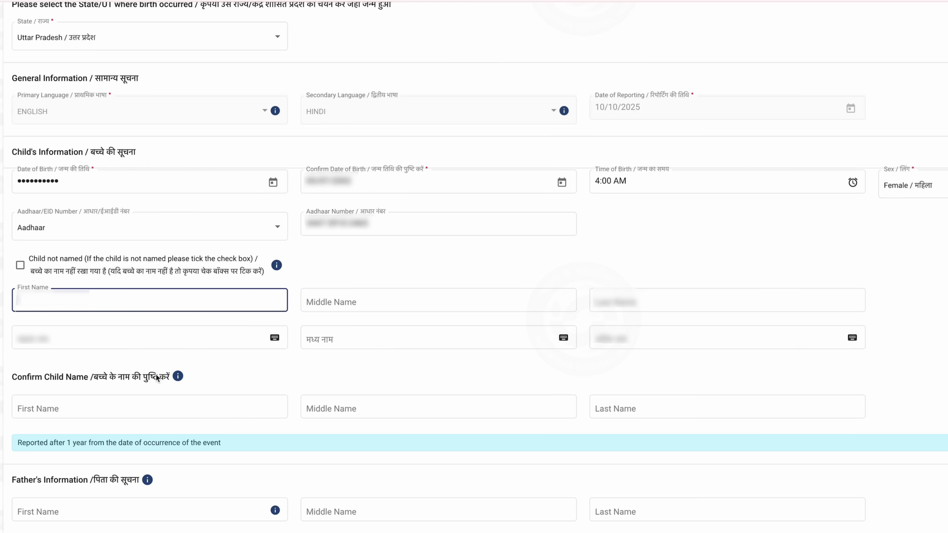
pyautogui.click(616, 343)
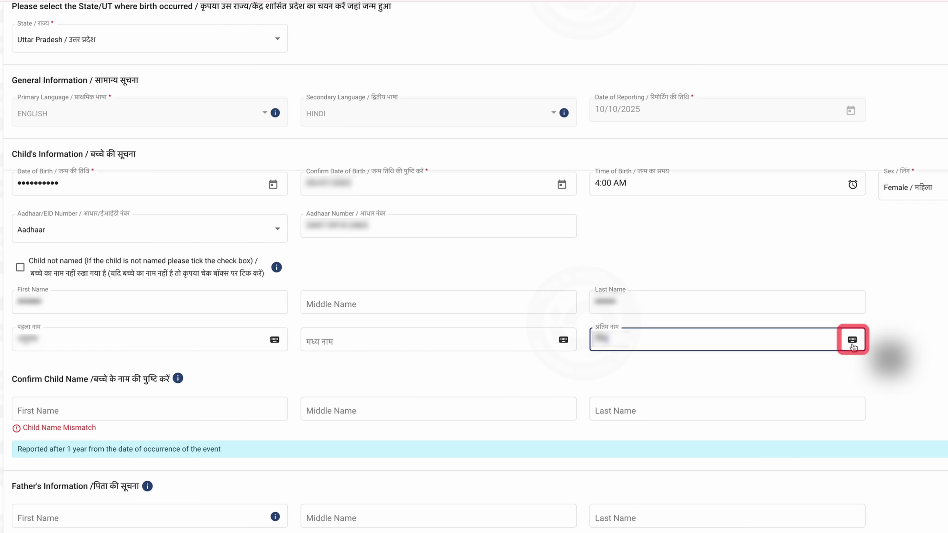
pyautogui.click(852, 341)
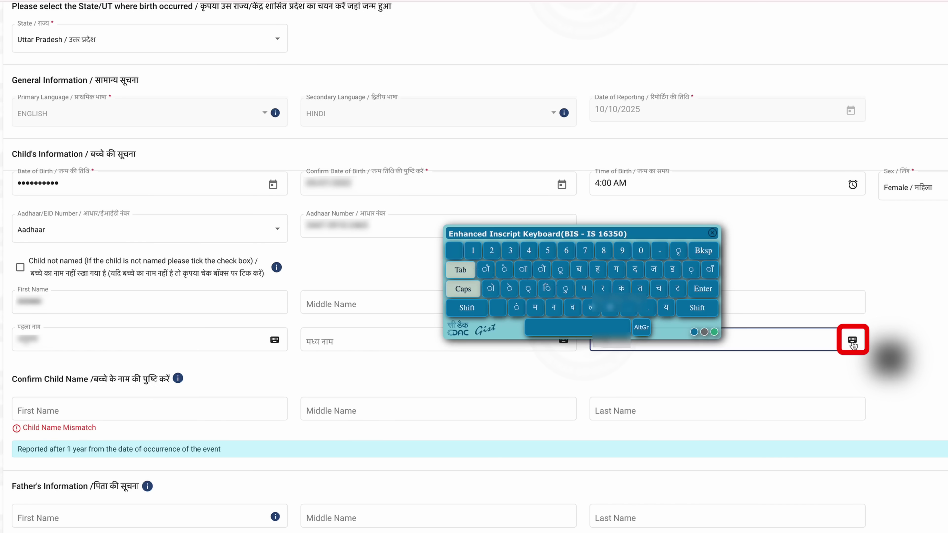
pyautogui.click(712, 234)
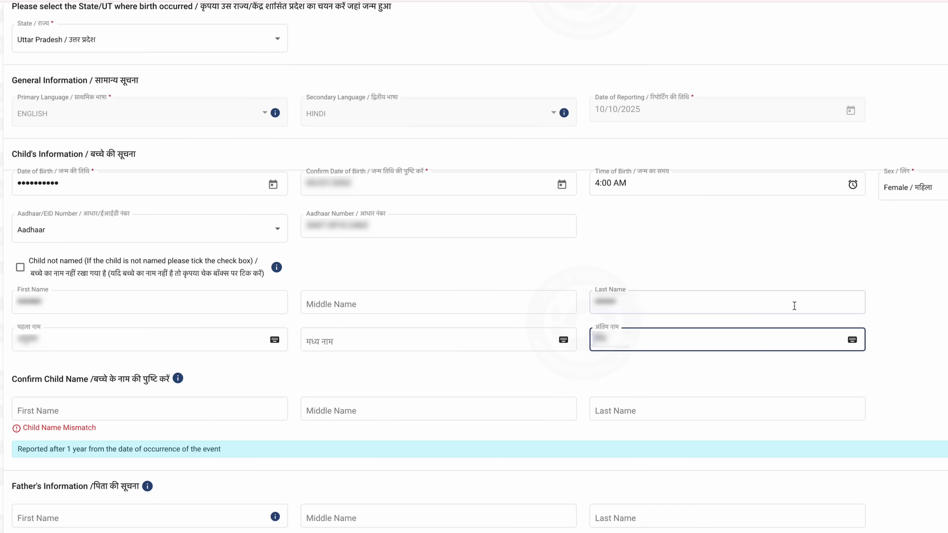
pyautogui.scroll(-5, 263, 383)
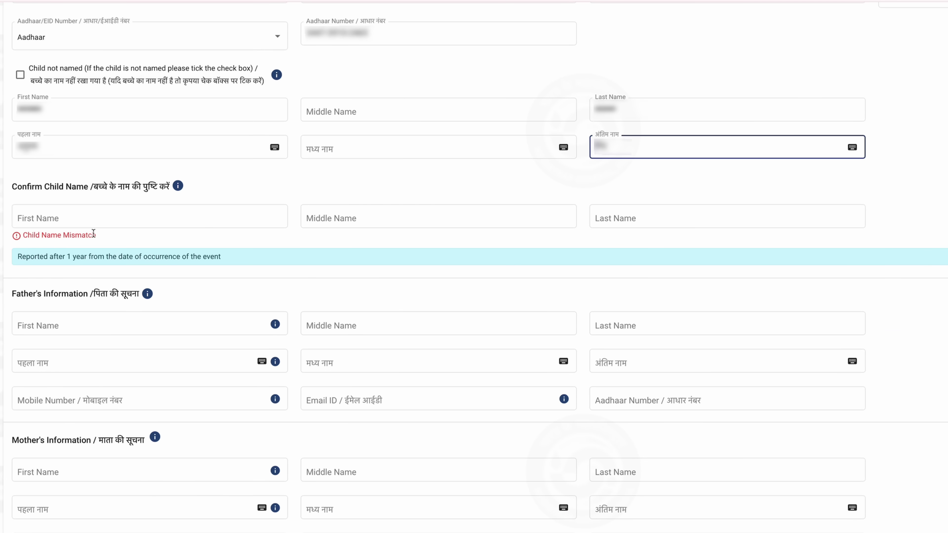
# - Retype the child's first and last name in the Confirm Child Name fields
pyautogui.click(92, 224)
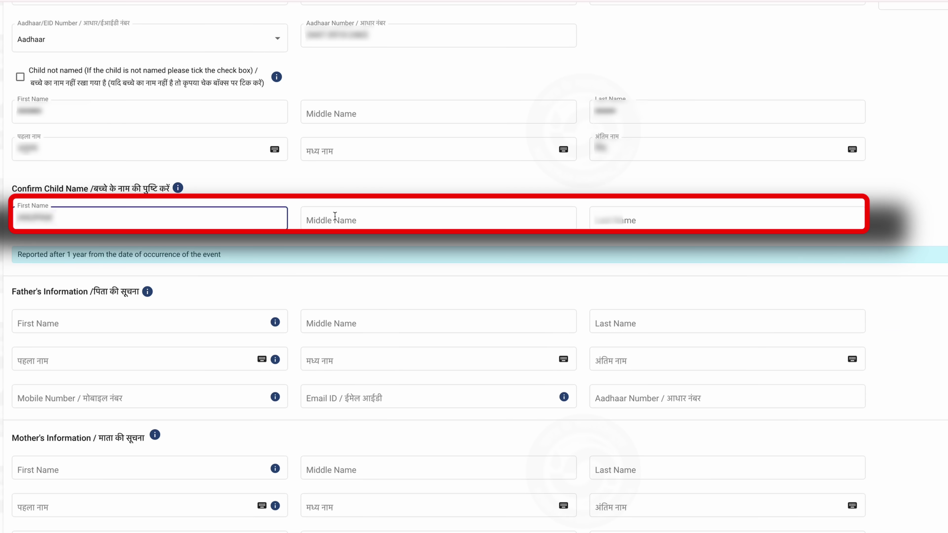
pyautogui.click(453, 220)
pyautogui.click(634, 213)
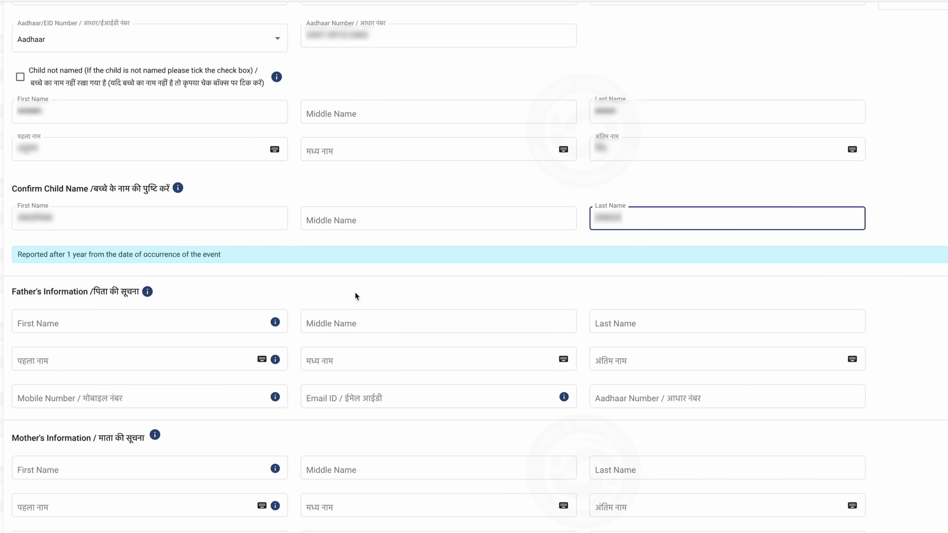
pyautogui.scroll(-2, 322, 313)
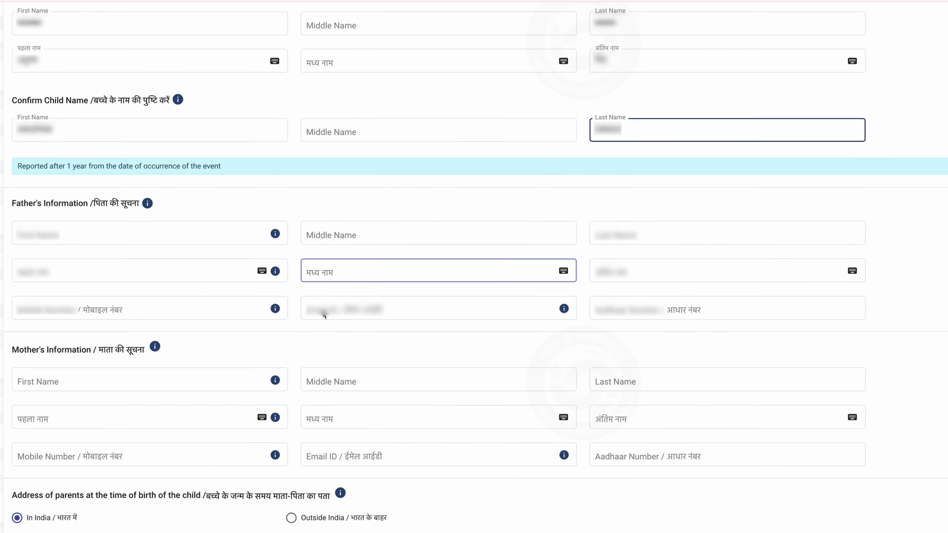
# - Enter the father's first and last names and move through his Hindi name fields
pyautogui.scroll(-1, 322, 314)
pyautogui.click(206, 187)
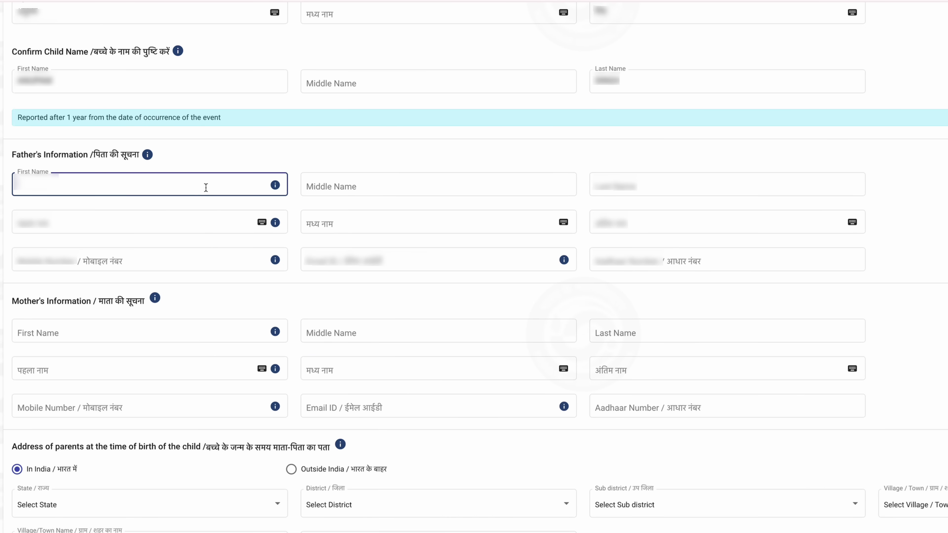
pyautogui.write('R')
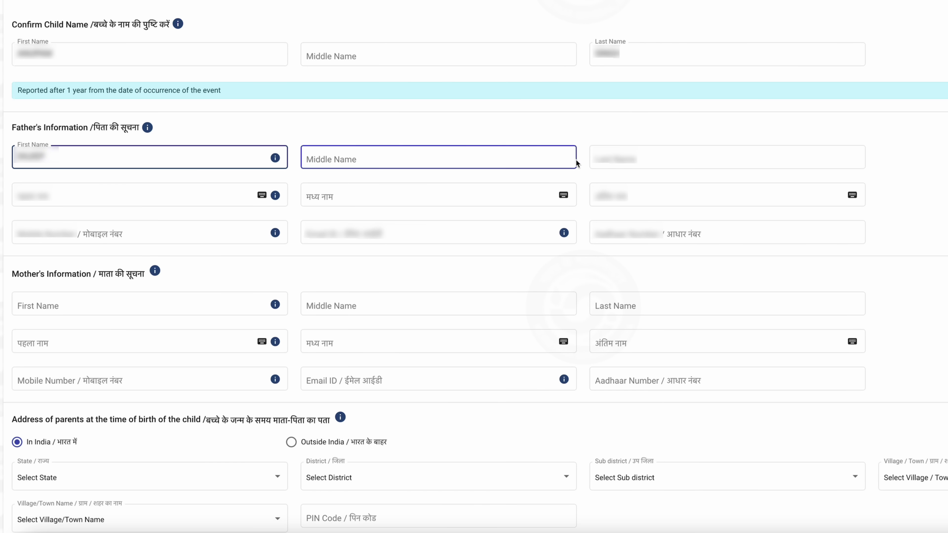
pyautogui.click(303, 156)
pyautogui.press('Tab')
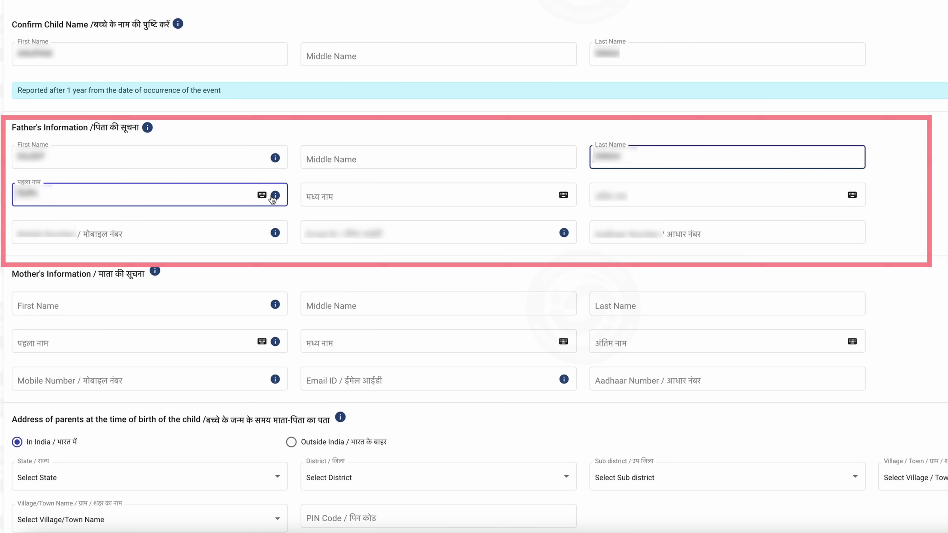
pyautogui.click(364, 194)
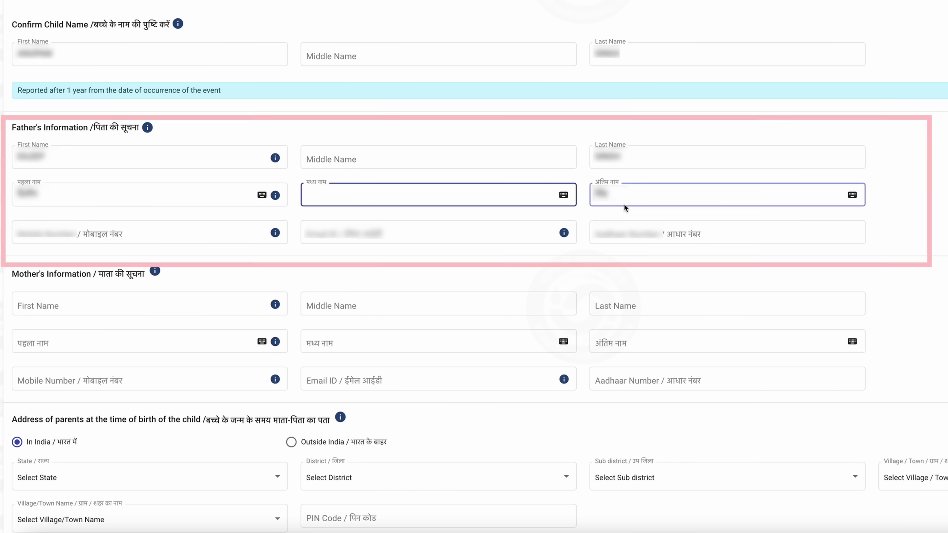
# - Enter the father's mobile number and e-mail address
pyautogui.click(207, 228)
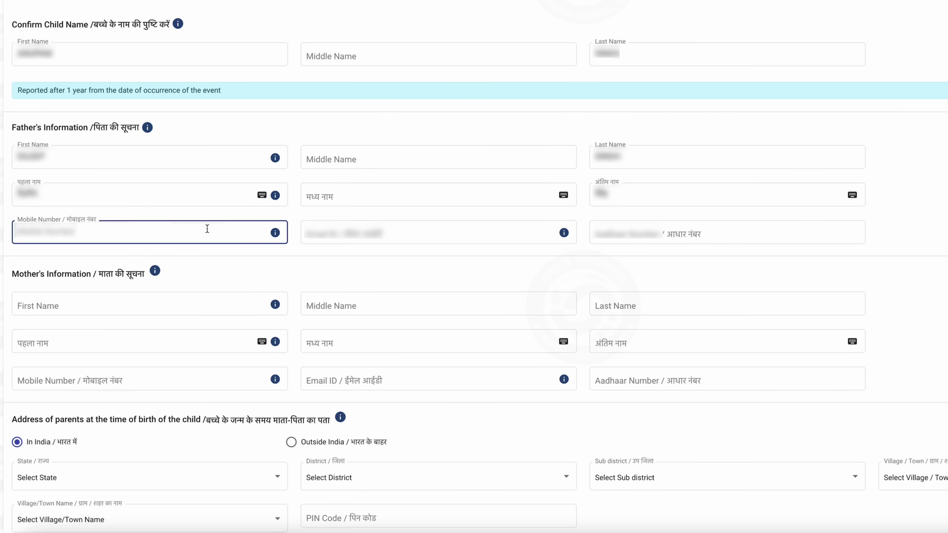
pyautogui.write('9')
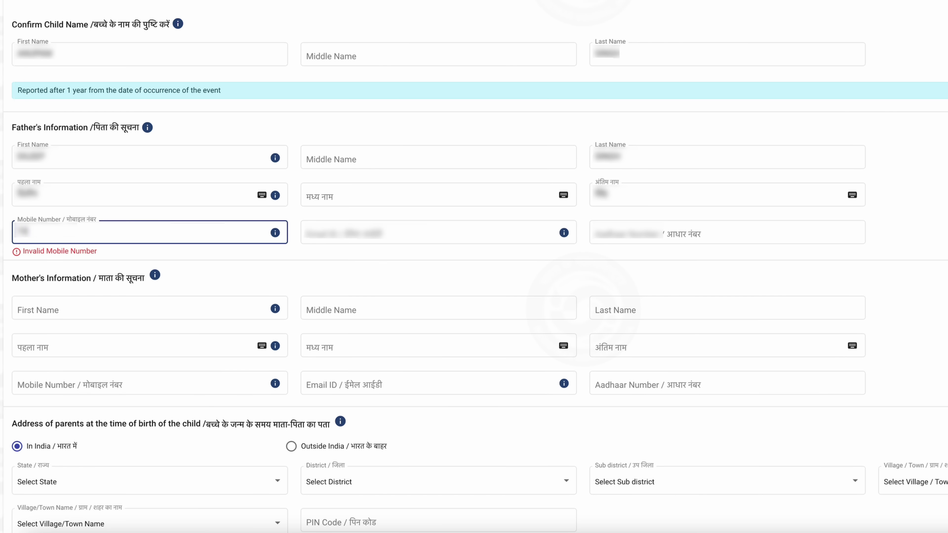
pyautogui.write('999999999')
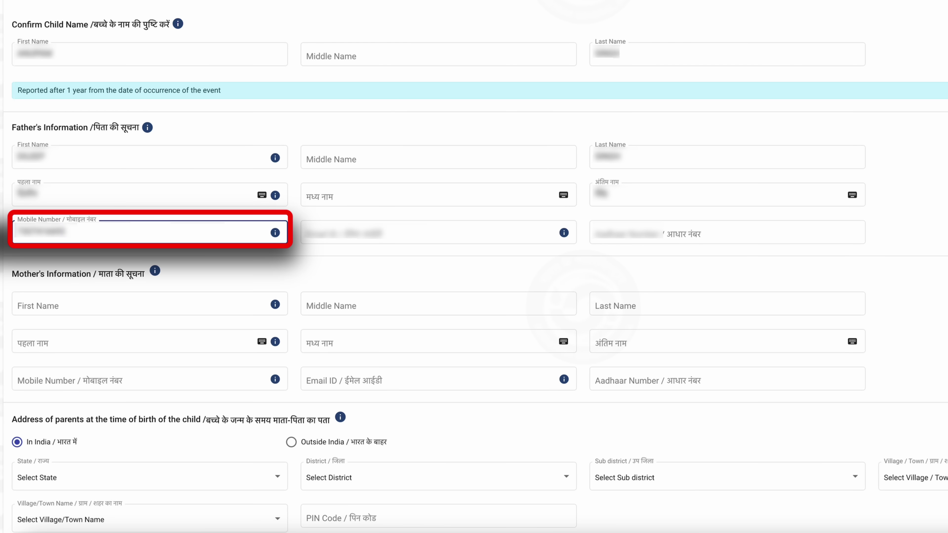
pyautogui.click(430, 232)
pyautogui.write('a')
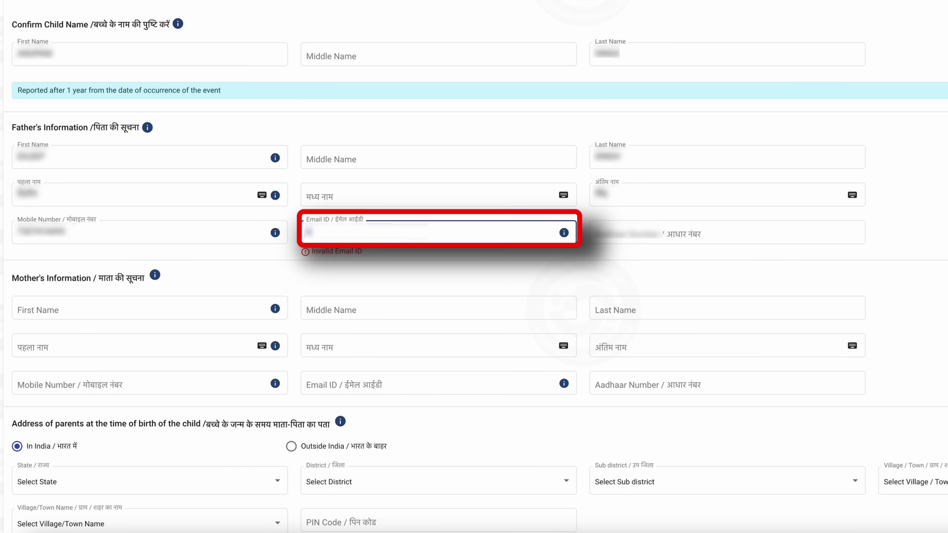
pyautogui.hotkey('ctrl', 'v')
pyautogui.press('Tab')
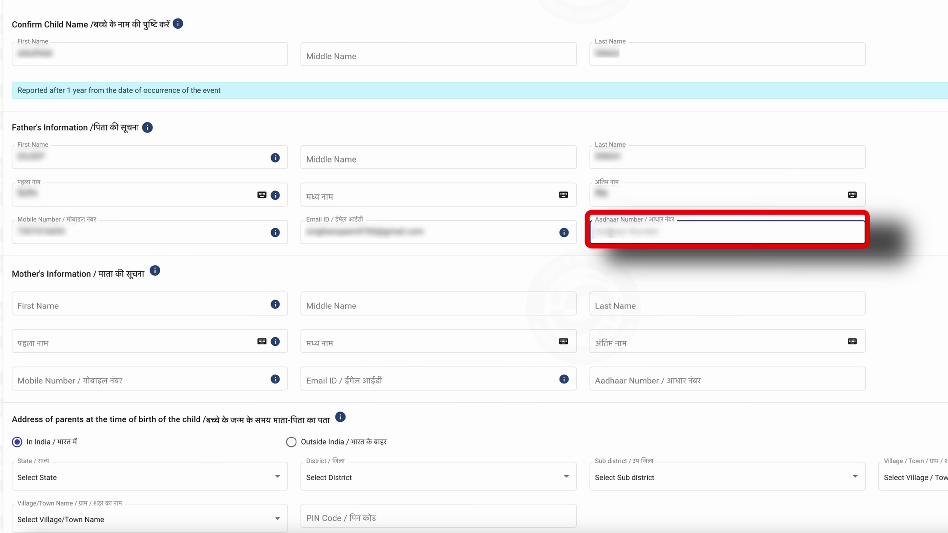
pyautogui.click(150, 306)
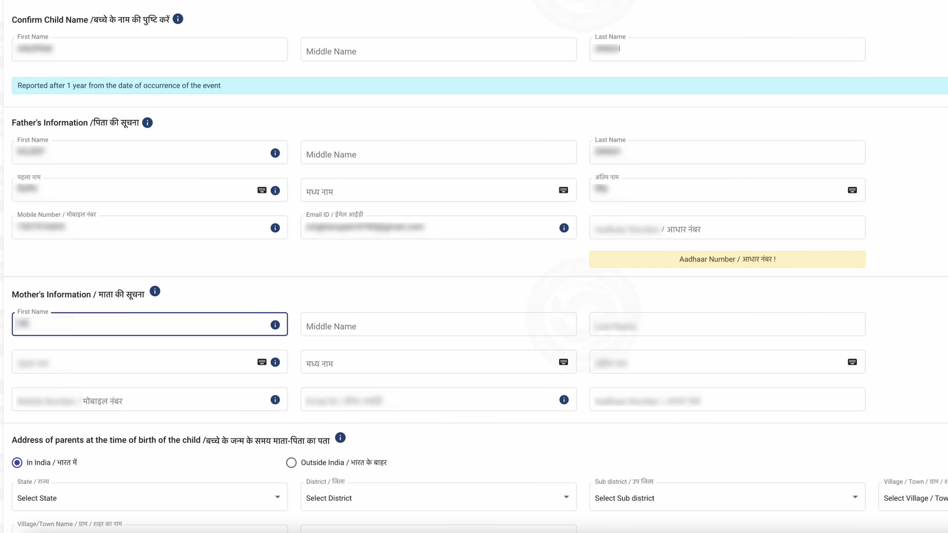
# - Fill in the mother's first name, then her Hindi name, mobile, e-mail and Aadhaar details
pyautogui.write('Devi')
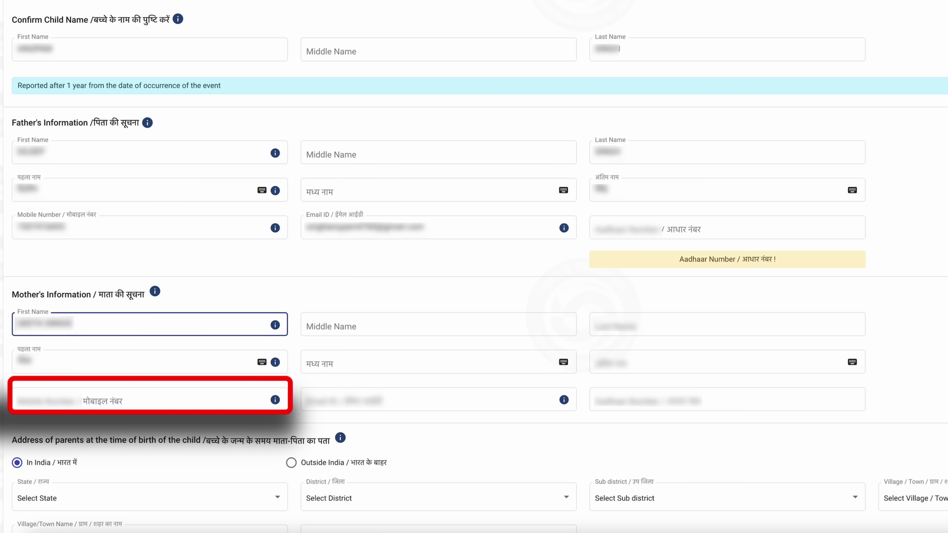
pyautogui.press('BackSpace')
pyautogui.press('BackSpace')
pyautogui.press('BackSpace')
pyautogui.press('BackSpace')
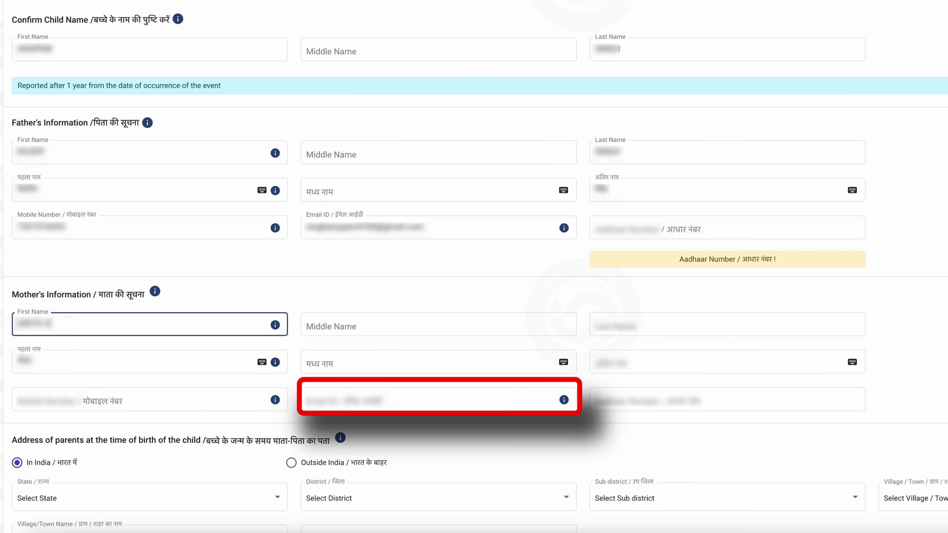
pyautogui.scroll(-3, 376, 248)
pyautogui.click(376, 247)
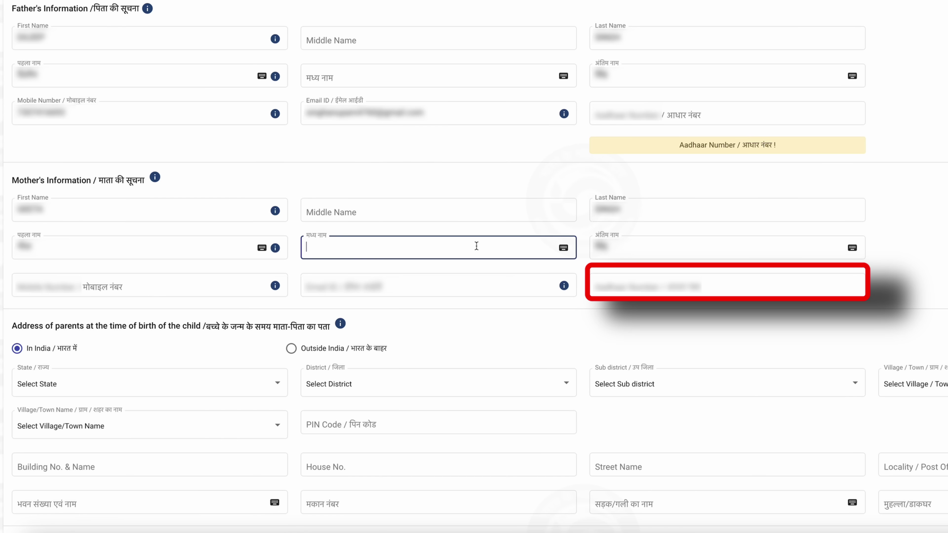
pyautogui.click(157, 289)
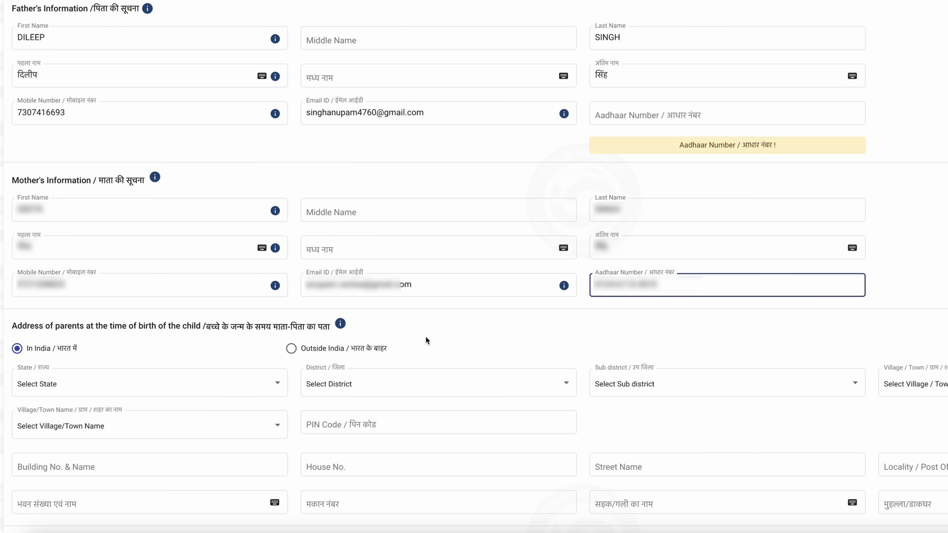
pyautogui.scroll(-5, 426, 337)
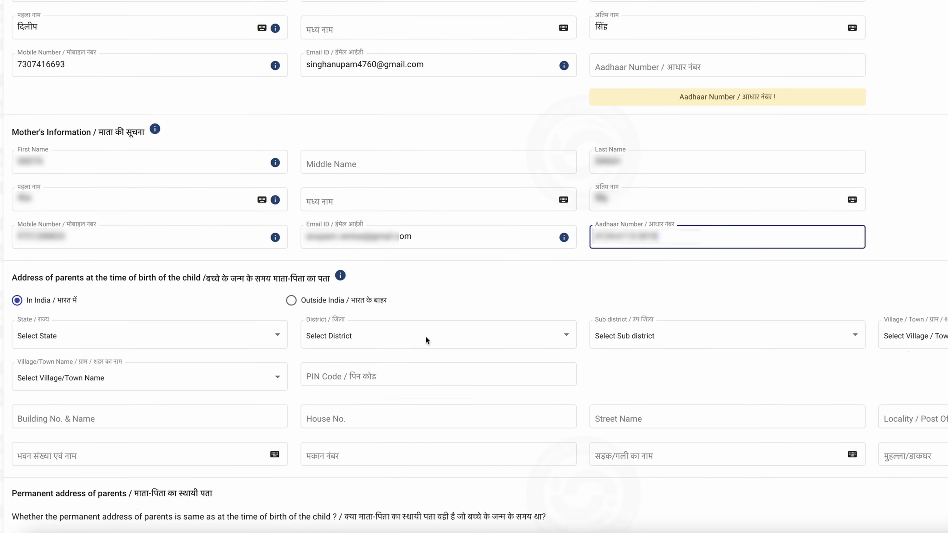
pyautogui.scroll(-1, 426, 336)
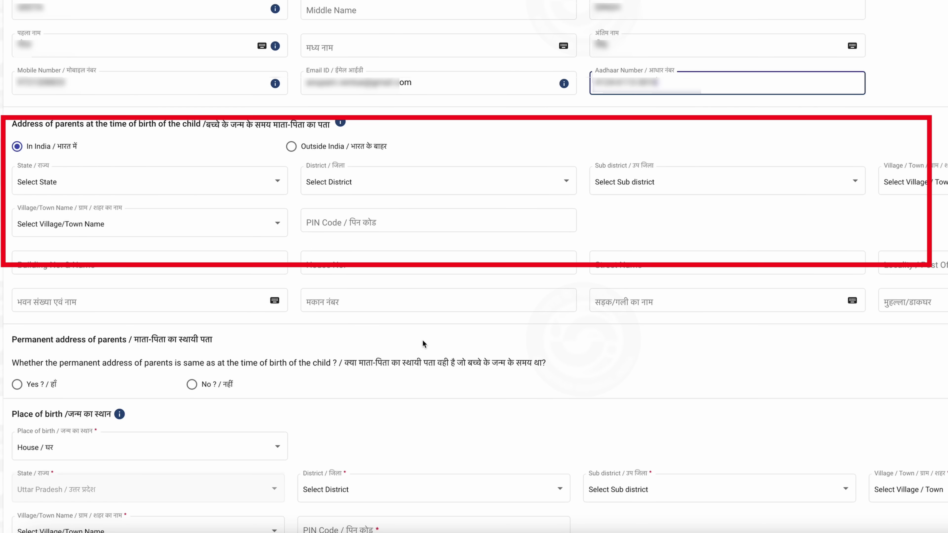
# - Choose Uttar Pradesh as the address state, then the sub-district and village so the PIN code fills
pyautogui.click(117, 185)
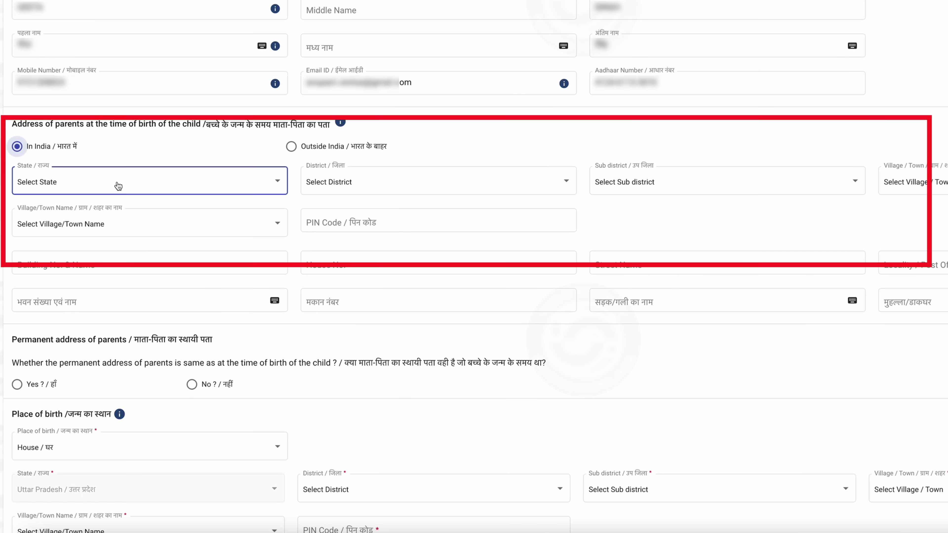
pyautogui.scroll(-1, 187, 183)
pyautogui.click(187, 183)
pyautogui.scroll(-1, 187, 185)
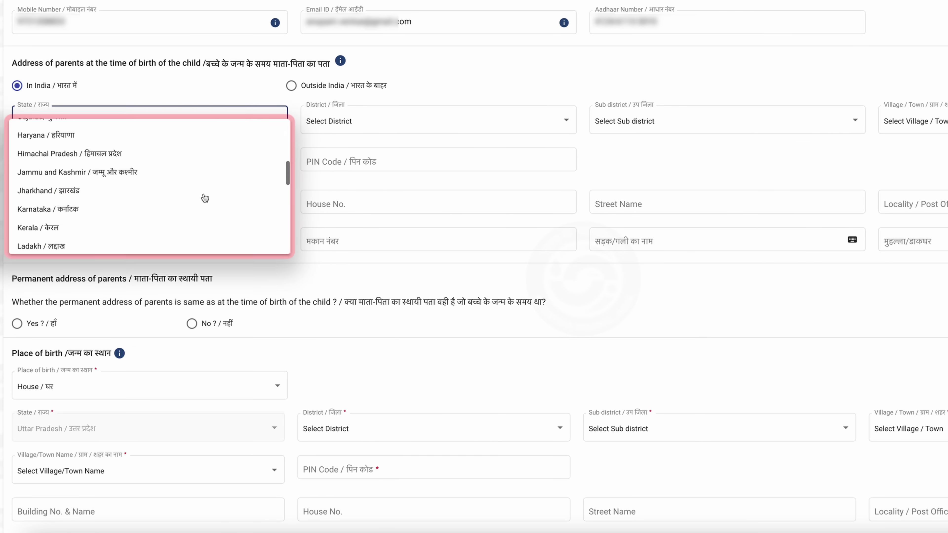
pyautogui.click(162, 215)
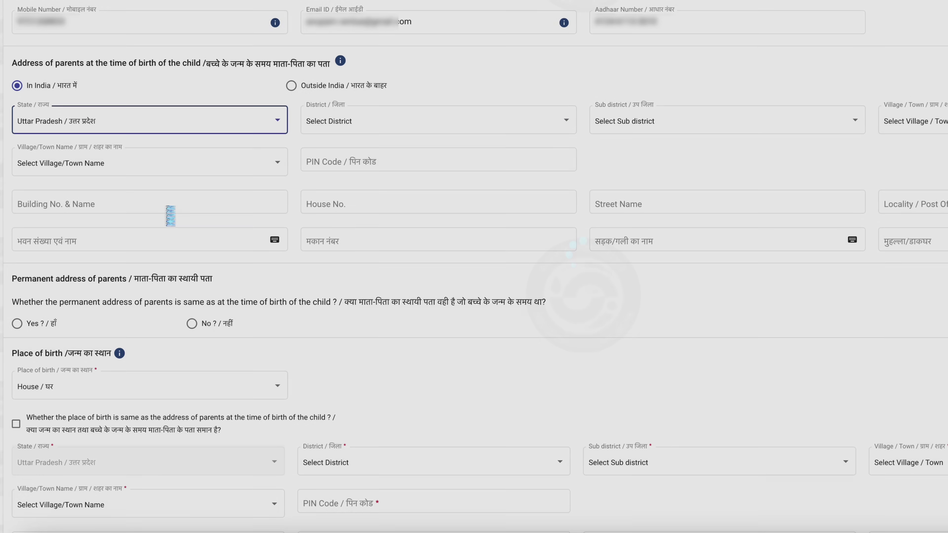
pyautogui.click(695, 127)
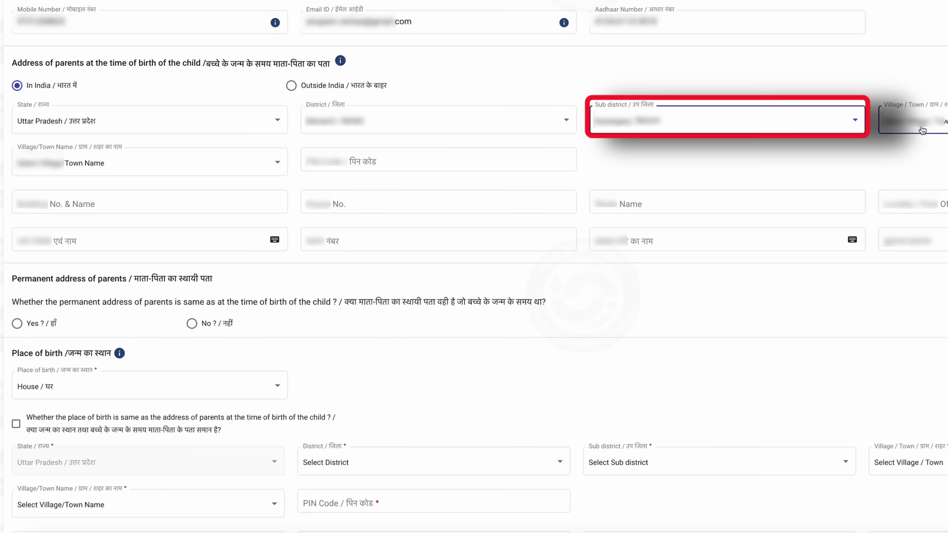
pyautogui.click(159, 171)
pyautogui.scroll(-15, 171, 238)
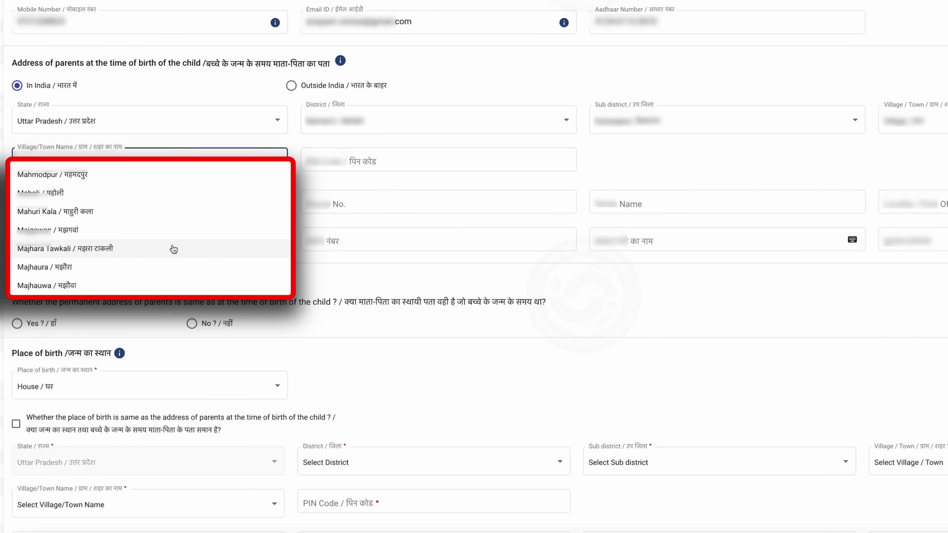
pyautogui.click(173, 249)
pyautogui.scroll(-1, 373, 158)
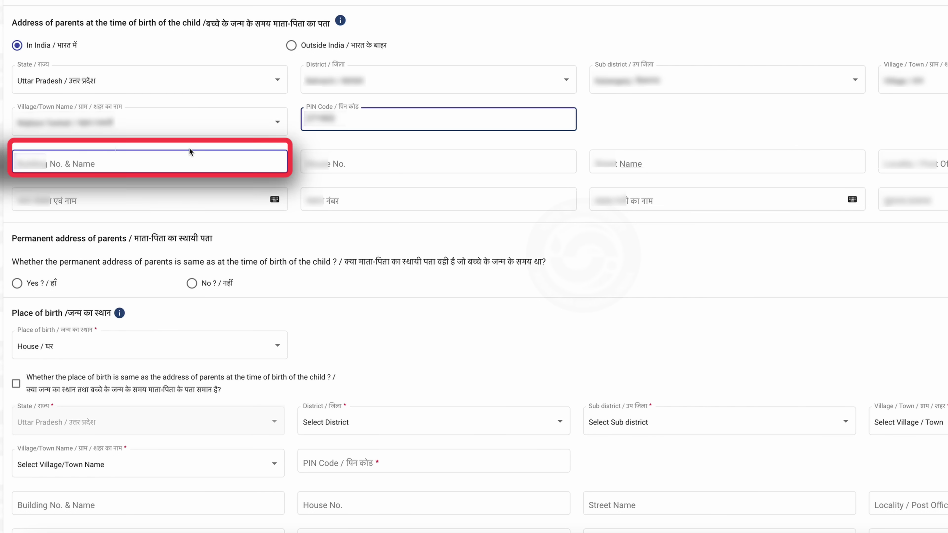
# - Enter NA for Building No. & Name, skip House No., and type the street name
pyautogui.click(181, 157)
pyautogui.write('NA')
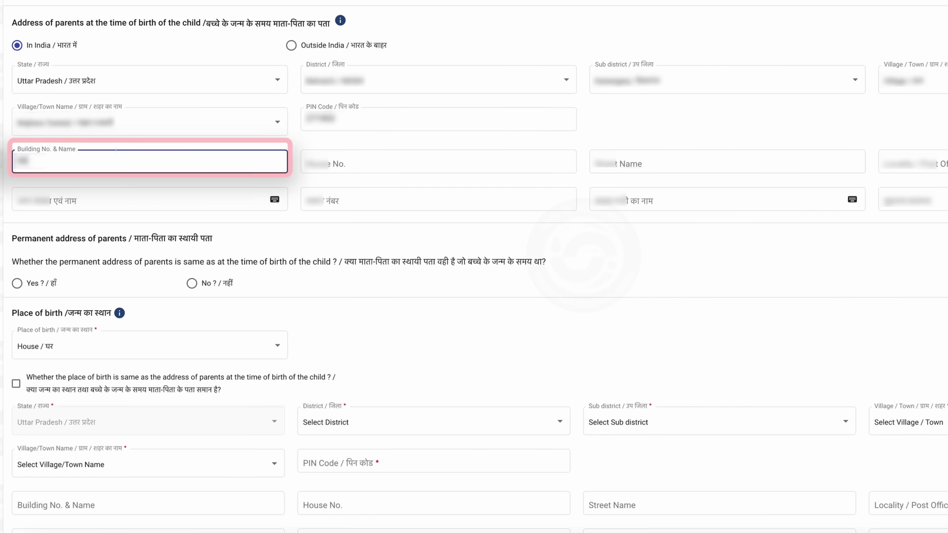
pyautogui.click(411, 156)
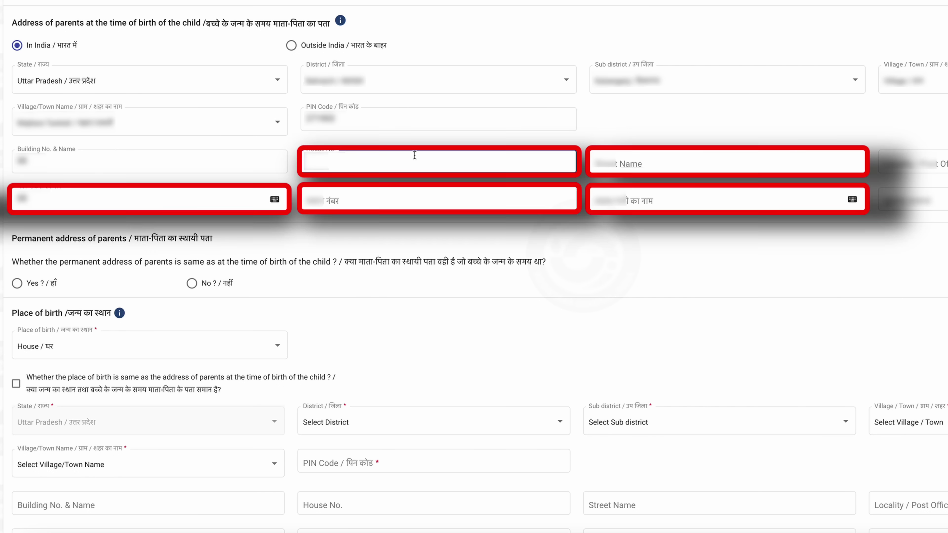
pyautogui.click(660, 163)
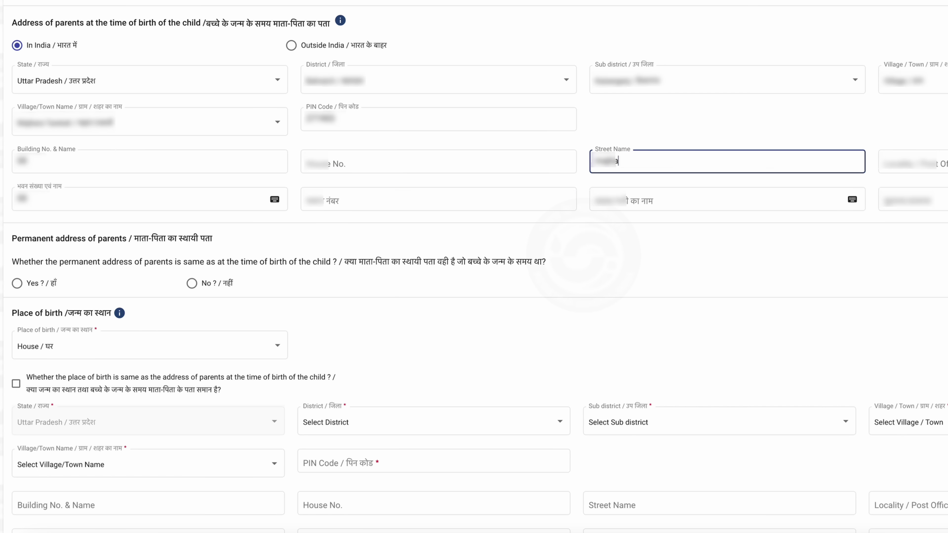
pyautogui.press('BackSpace')
pyautogui.press('BackSpace')
pyautogui.press('BackSpace')
pyautogui.press('BackSpace')
pyautogui.press('BackSpace')
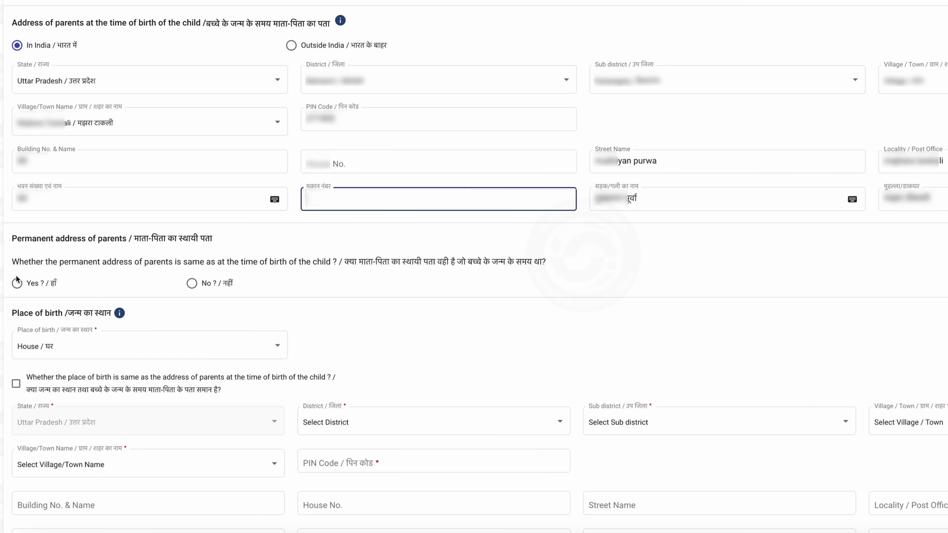
# - Mark the permanent address as Yes, same as at birth, and open the Place of birth options
pyautogui.click(17, 283)
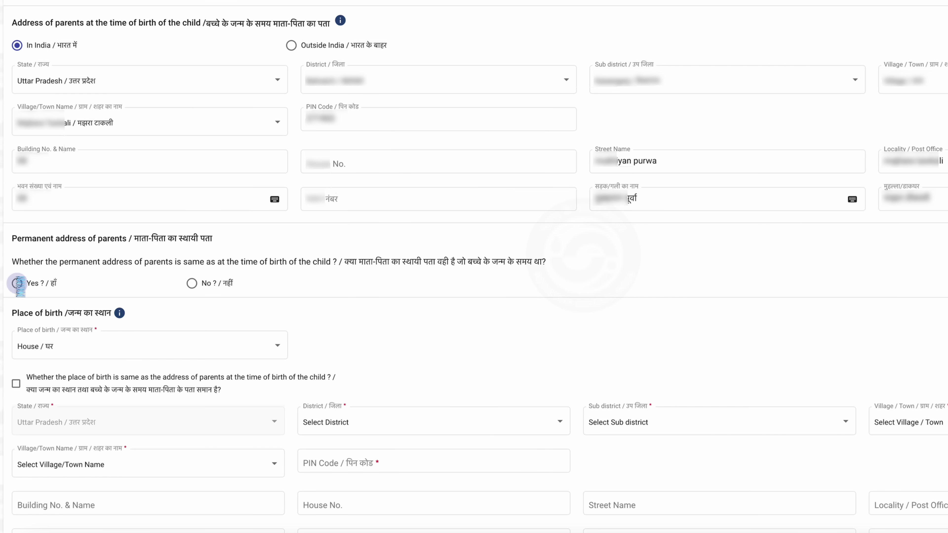
pyautogui.scroll(-3, 423, 316)
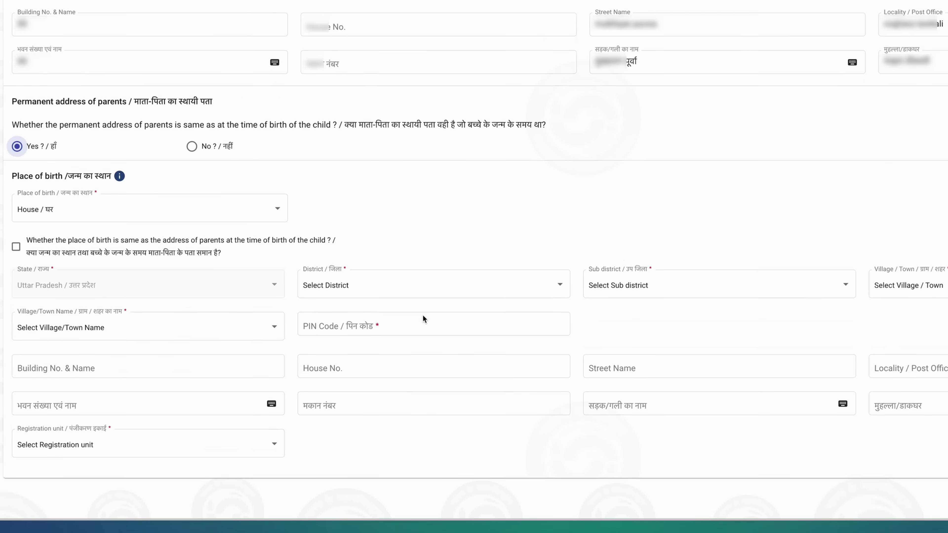
pyautogui.scroll(-1, 423, 315)
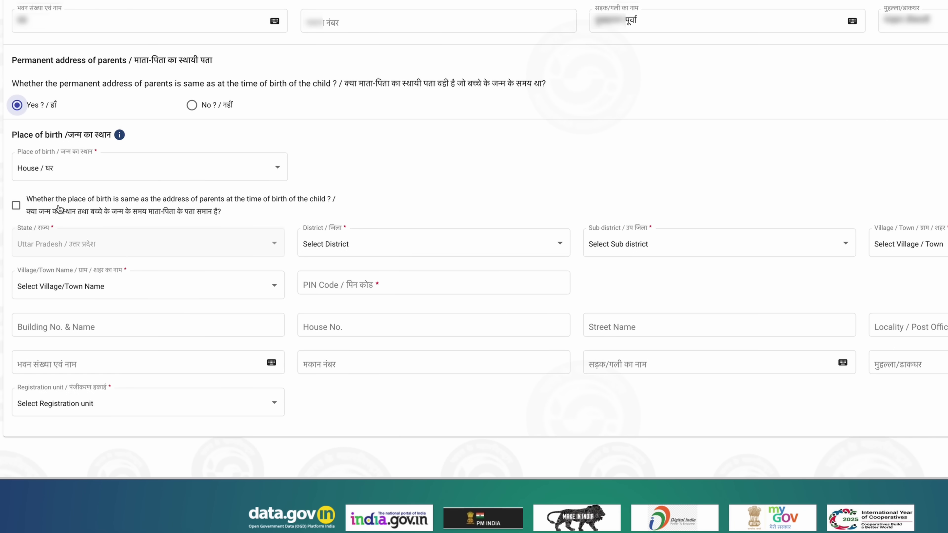
pyautogui.click(100, 177)
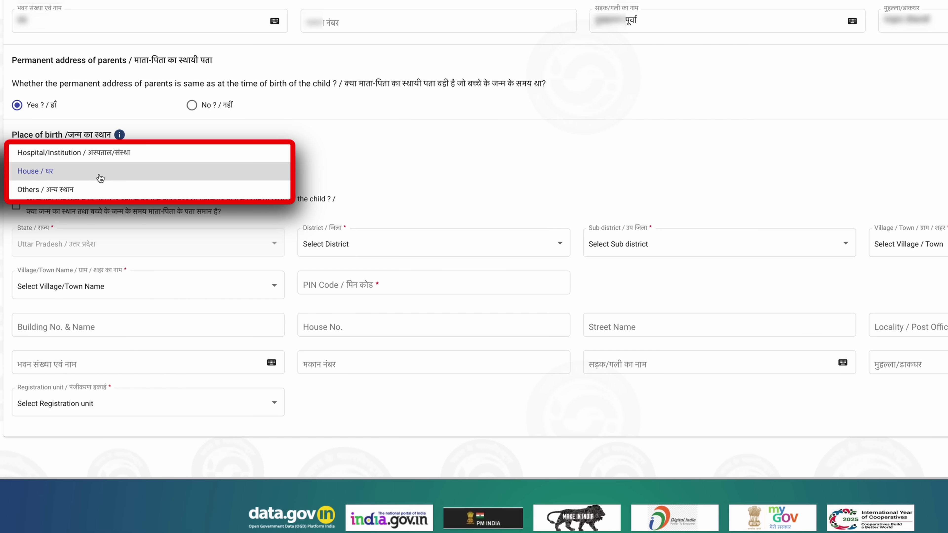
# - Set place of birth to Hospital/Institution in district Bahraich, sub district Kaiserganj
pyautogui.click(110, 153)
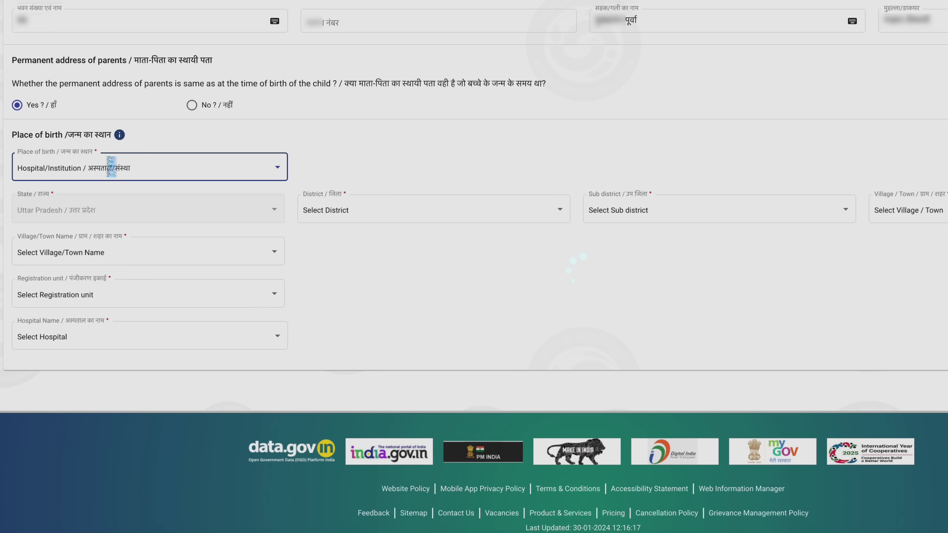
pyautogui.click(377, 210)
pyautogui.scroll(-3, 373, 261)
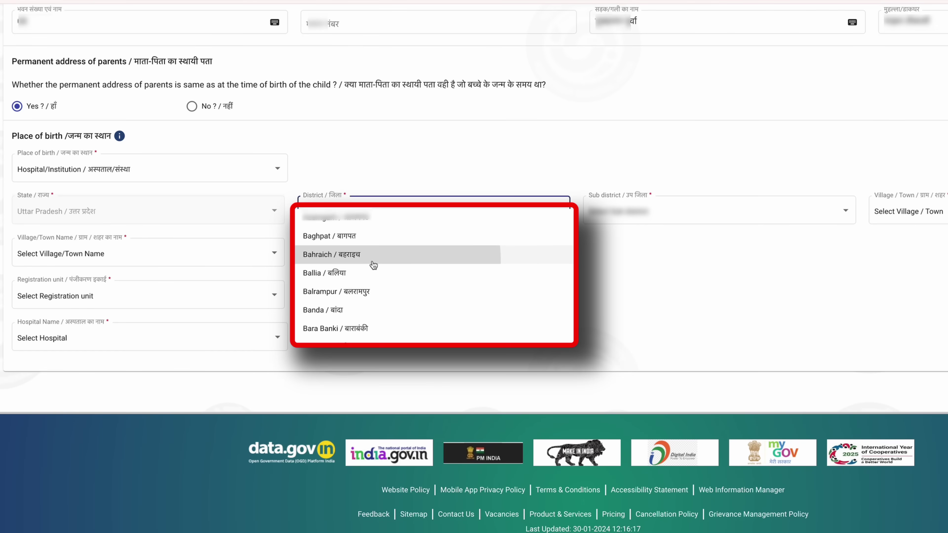
pyautogui.click(373, 256)
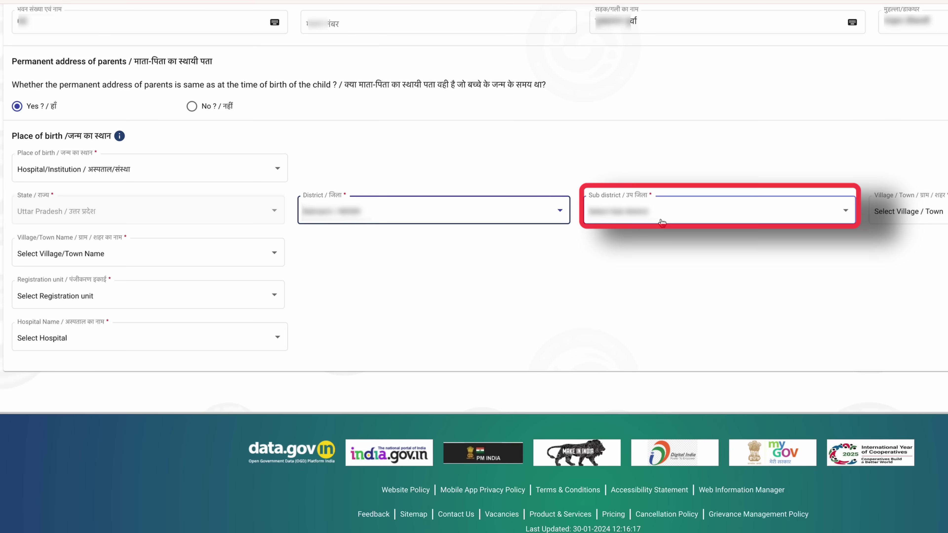
pyautogui.click(668, 216)
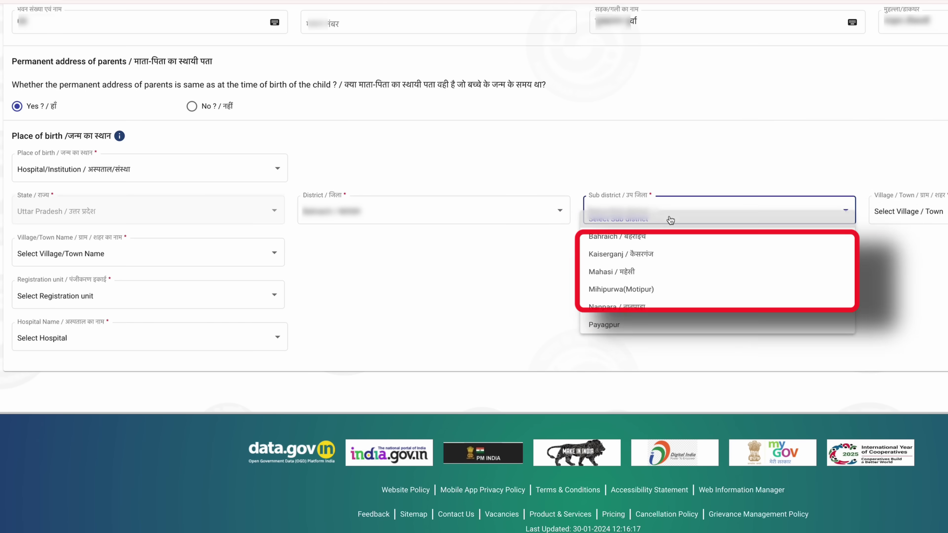
pyautogui.click(660, 251)
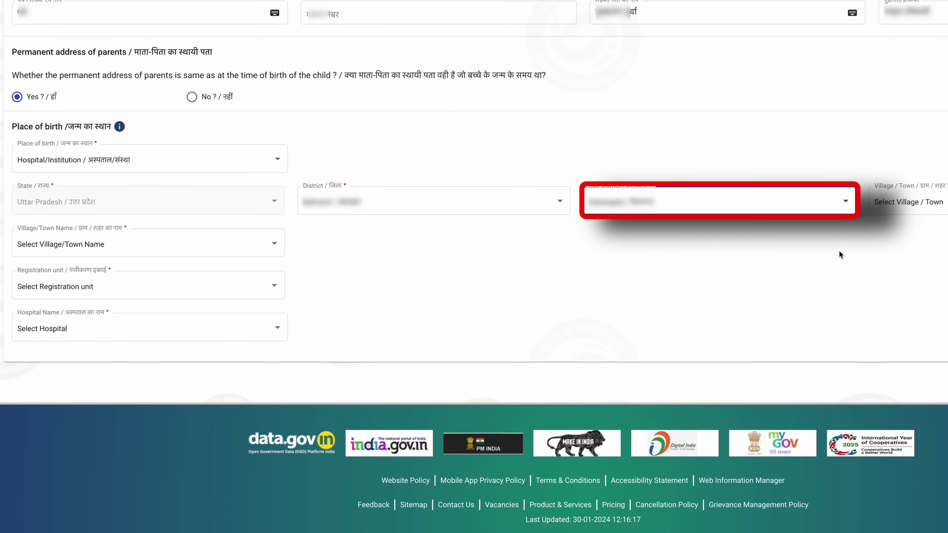
# - Mark the birth place as a village and choose Fakharpur
pyautogui.click(912, 192)
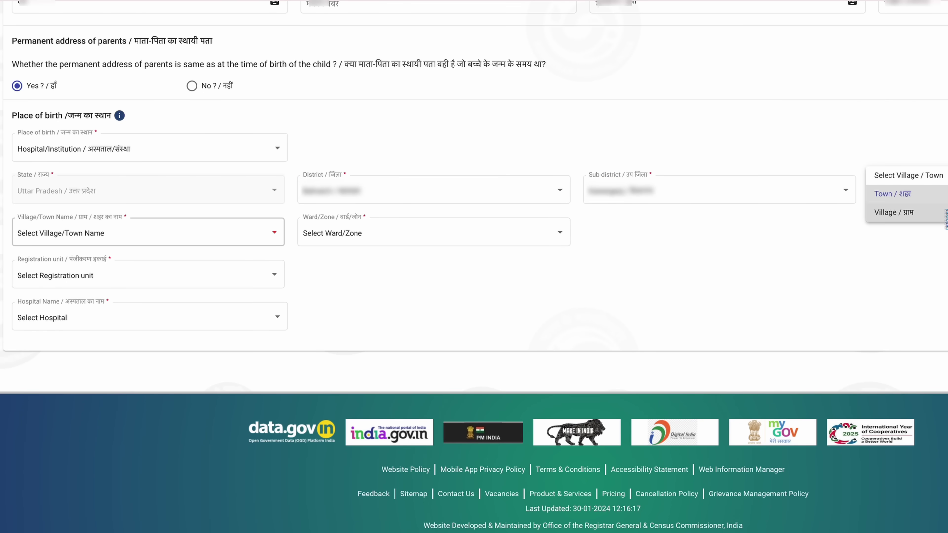
pyautogui.click(919, 215)
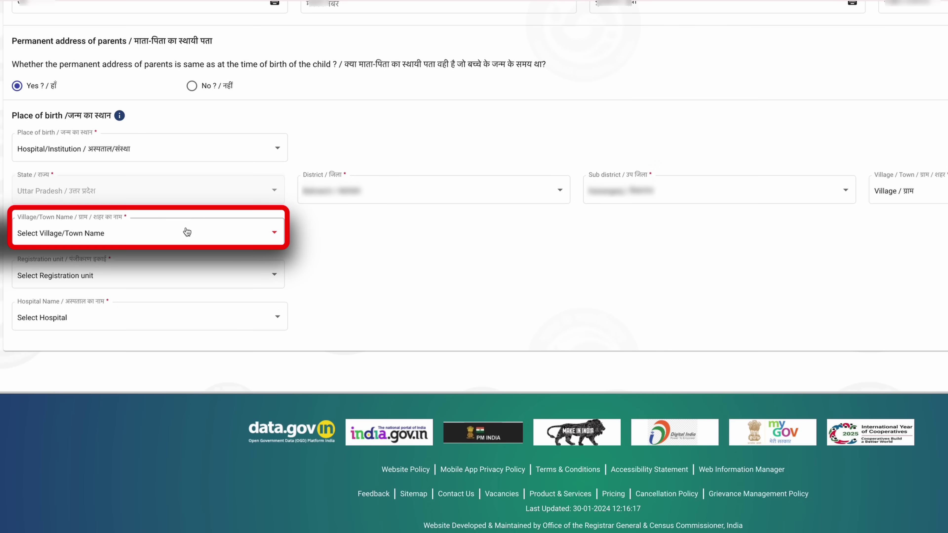
pyautogui.click(185, 232)
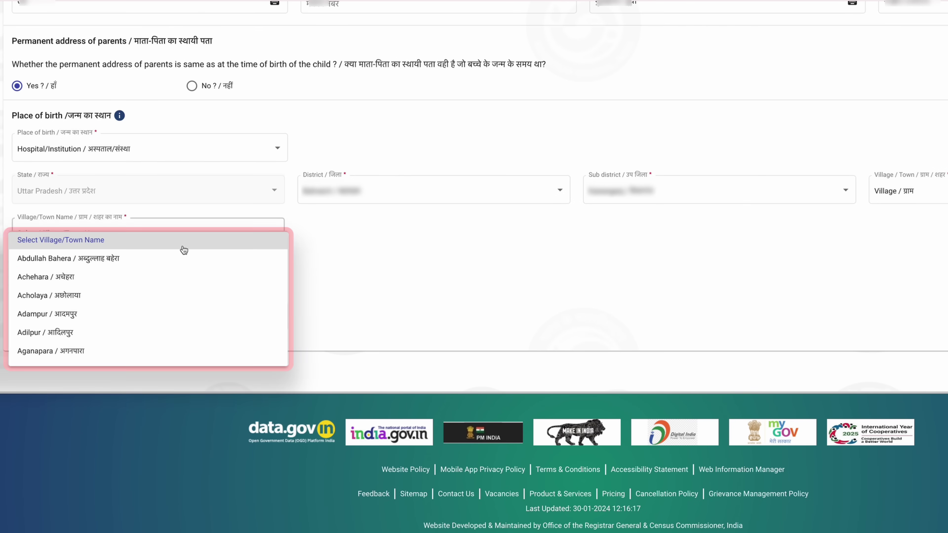
pyautogui.scroll(-3, 187, 293)
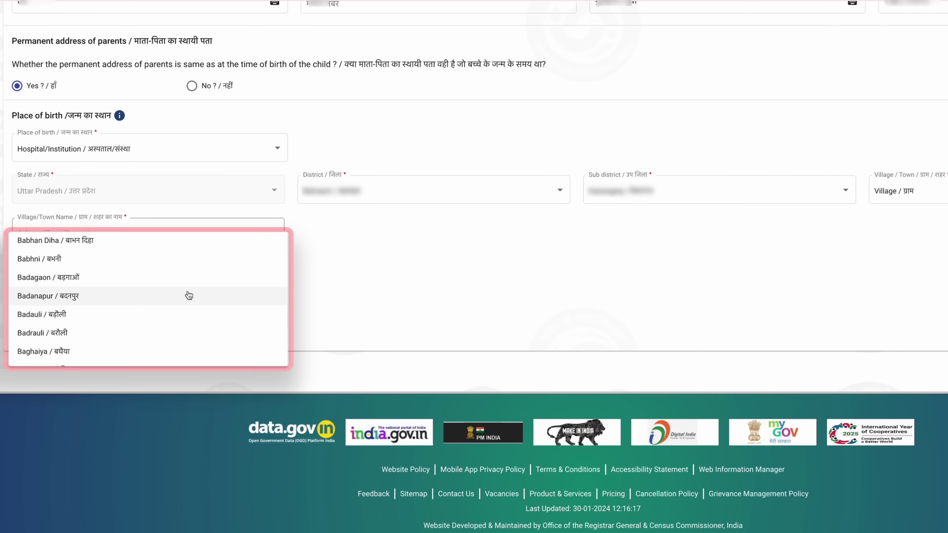
pyautogui.scroll(-3, 189, 296)
pyautogui.scroll(-5, 206, 300)
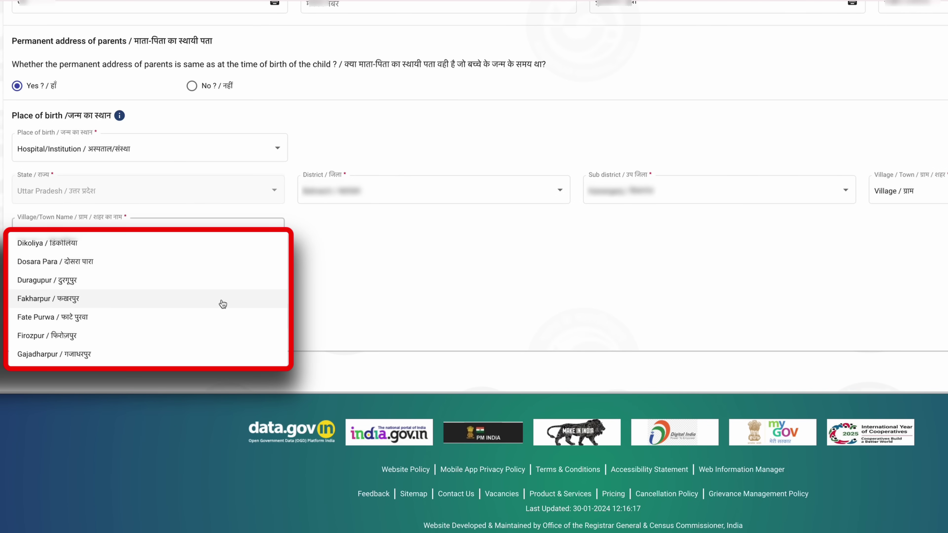
pyautogui.click(223, 304)
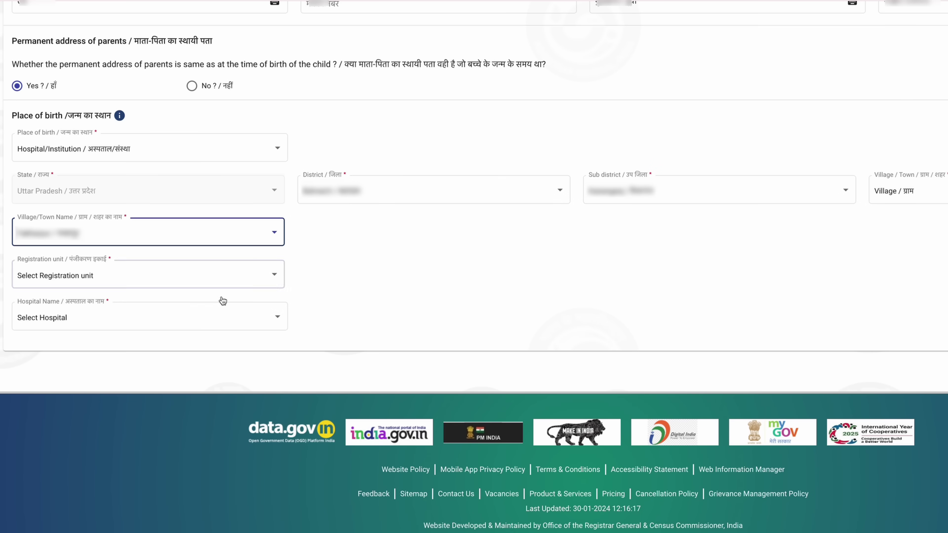
pyautogui.click(223, 282)
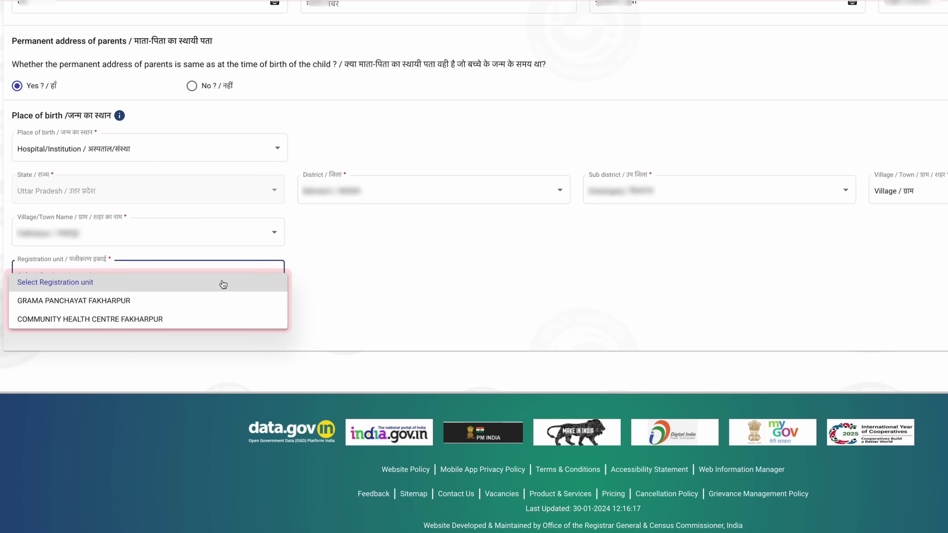
# - Select COMMUNITY HEALTH CENTRE FAKHARPUR as registration unit, pick the hospital, and save as draft
pyautogui.click(227, 318)
pyautogui.click(225, 317)
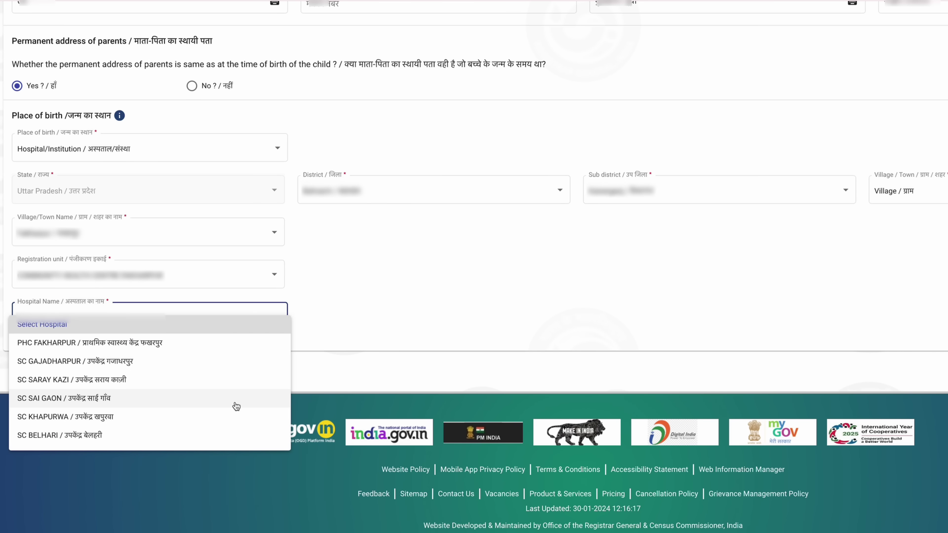
pyautogui.click(182, 340)
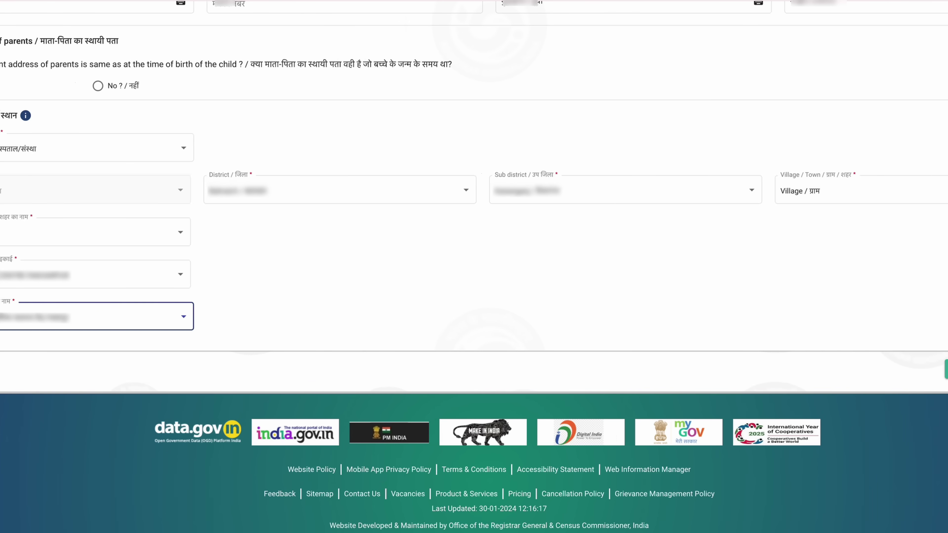
pyautogui.click(873, 372)
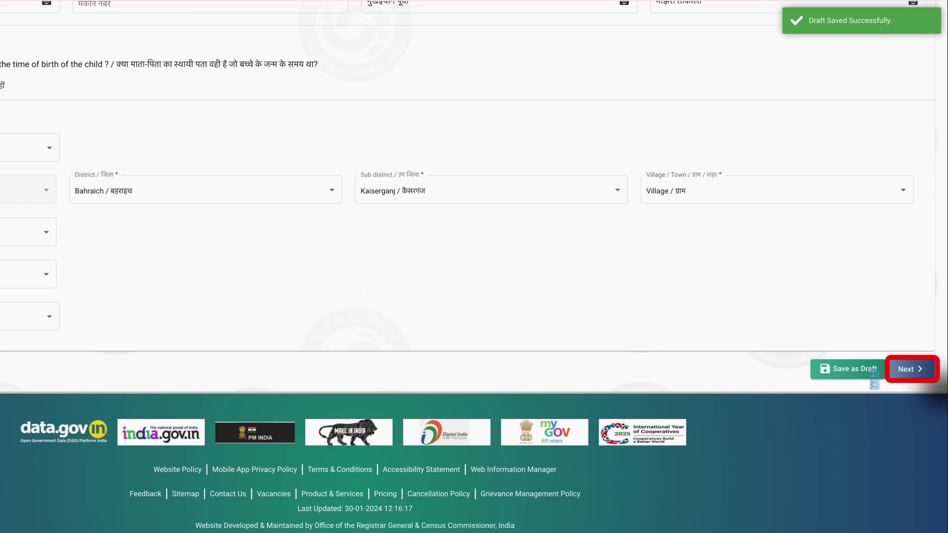
# - Continue from the legal details to the Statistical Information step
pyautogui.click(922, 372)
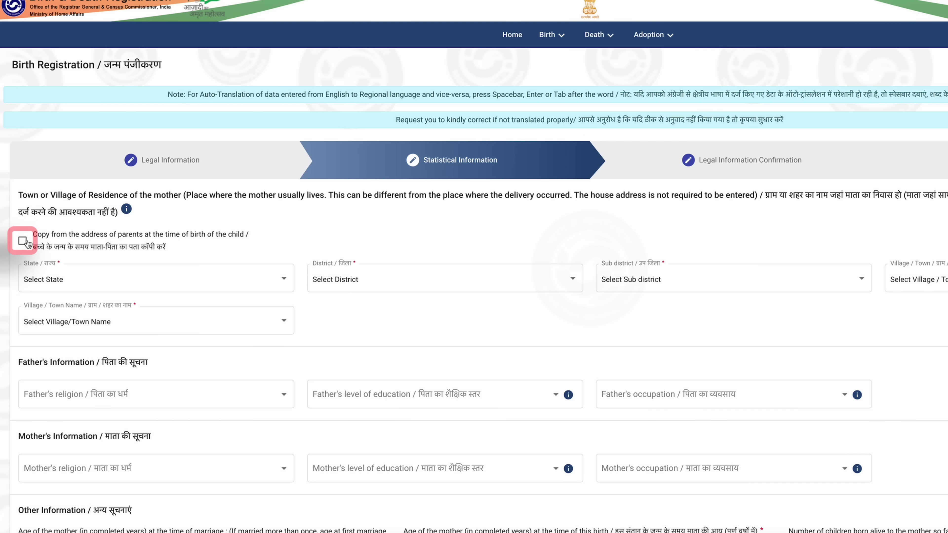
# - Copy the parents' address as mother's residence; set father to Hindu, Class 12, Cultivator
pyautogui.click(22, 241)
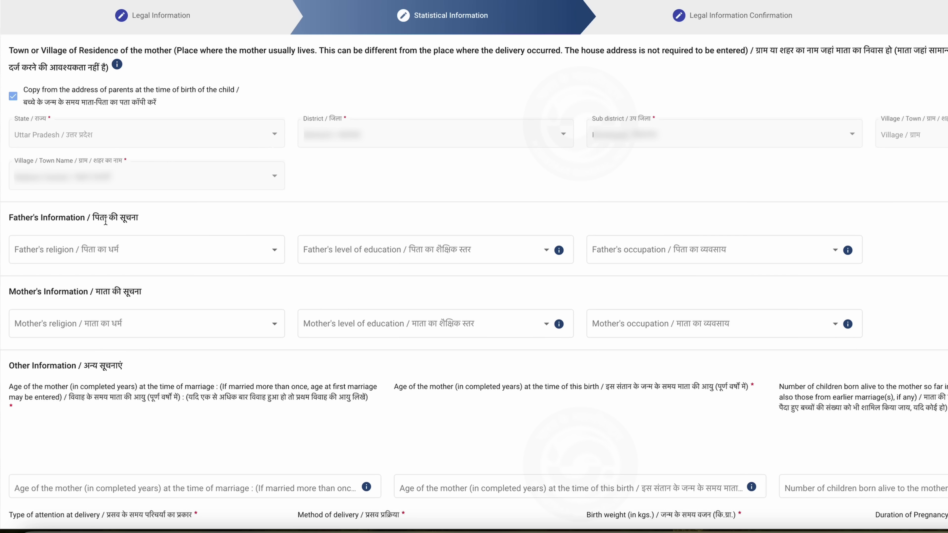
pyautogui.click(220, 249)
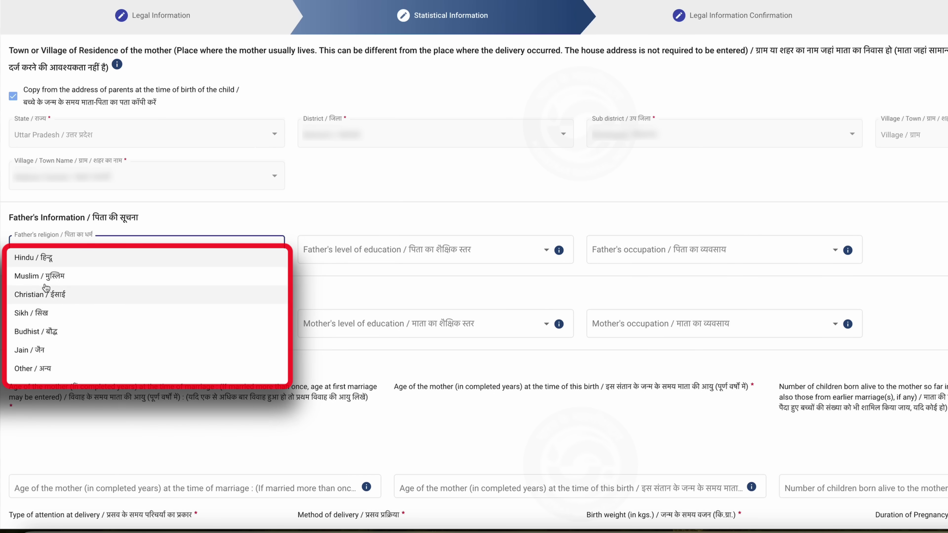
pyautogui.click(44, 257)
pyautogui.click(381, 257)
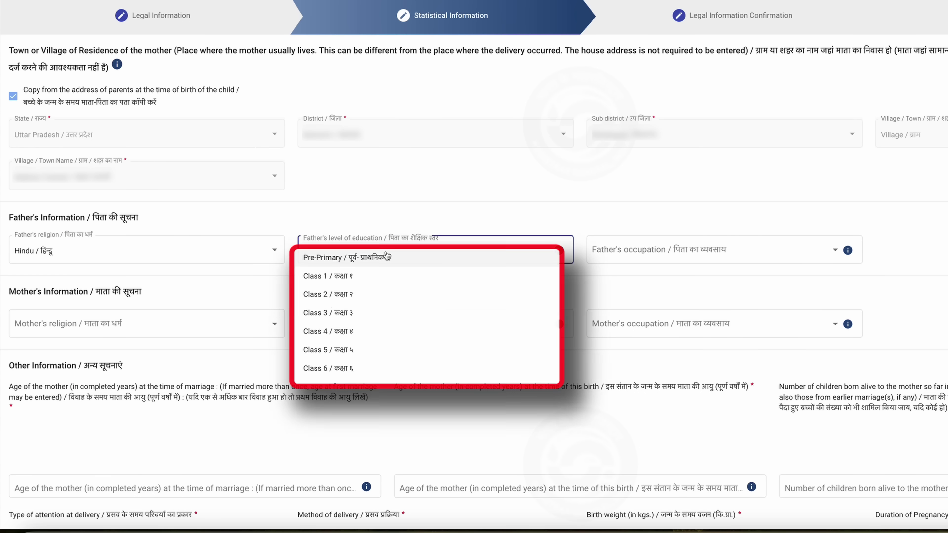
pyautogui.scroll(-2, 390, 325)
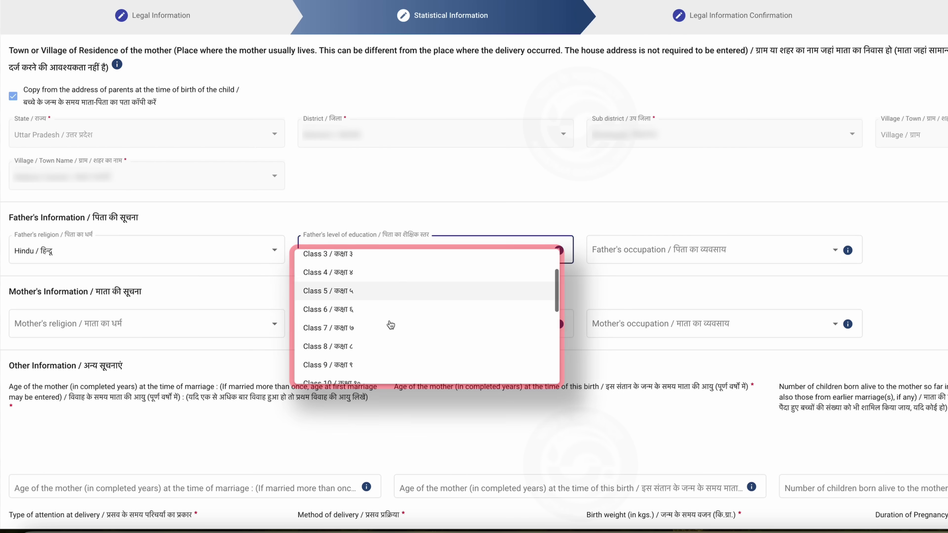
pyautogui.scroll(-2, 390, 324)
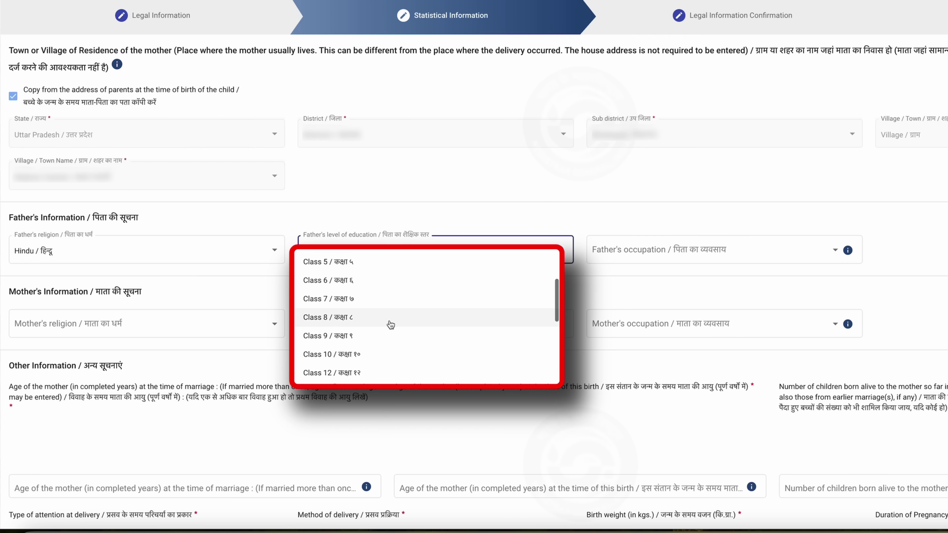
pyautogui.click(379, 371)
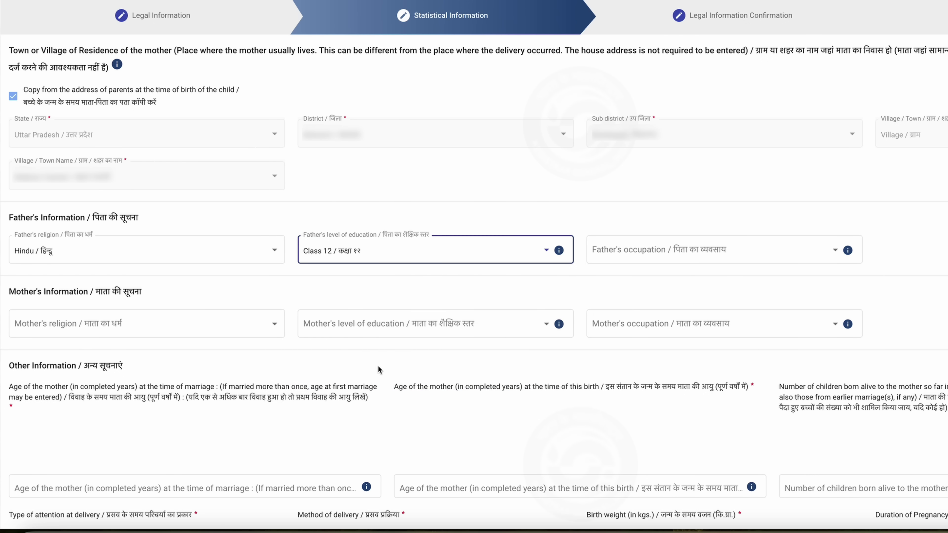
pyautogui.click(648, 255)
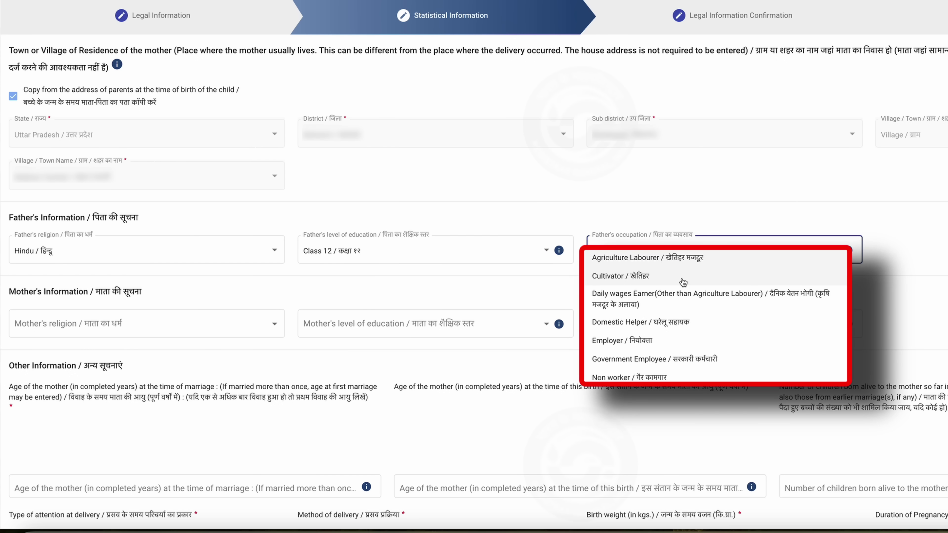
pyautogui.scroll(-2, 684, 284)
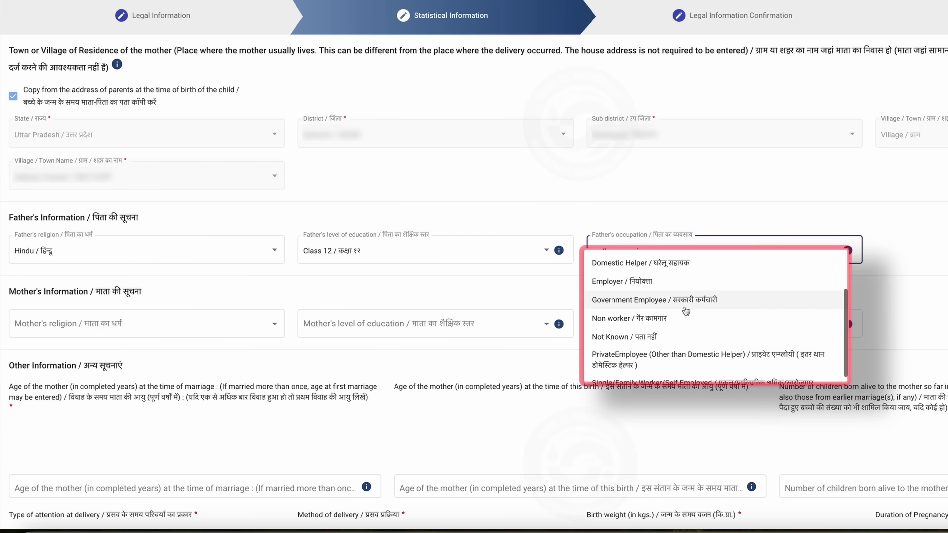
pyautogui.scroll(-1, 684, 316)
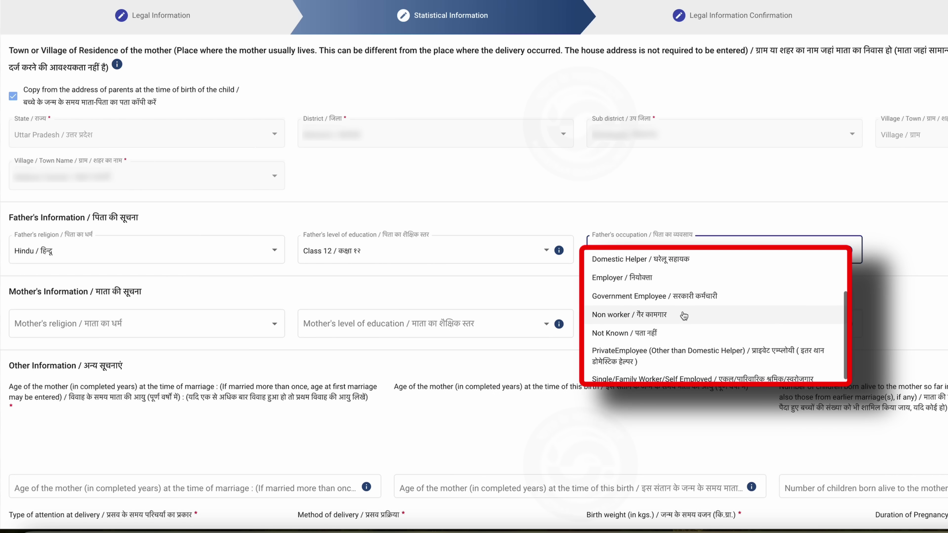
pyautogui.scroll(3, 683, 339)
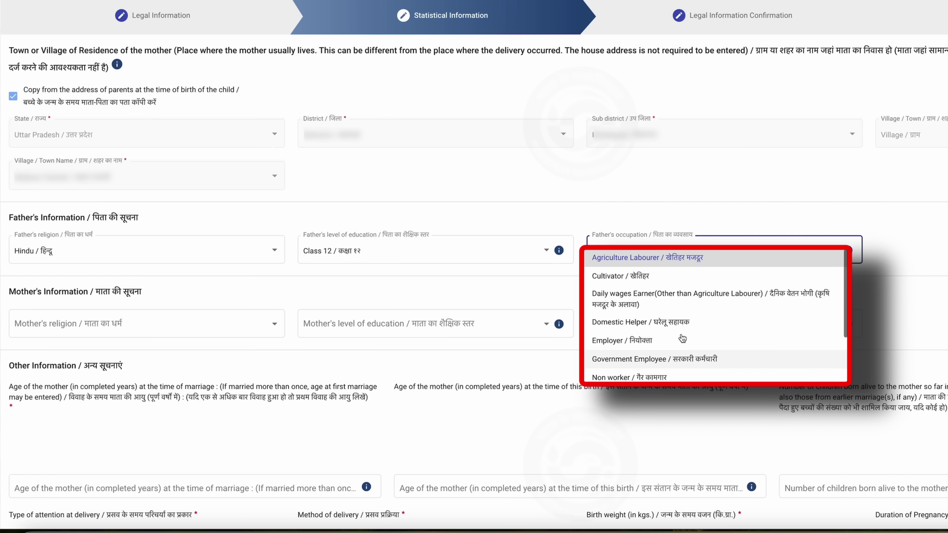
pyautogui.click(652, 277)
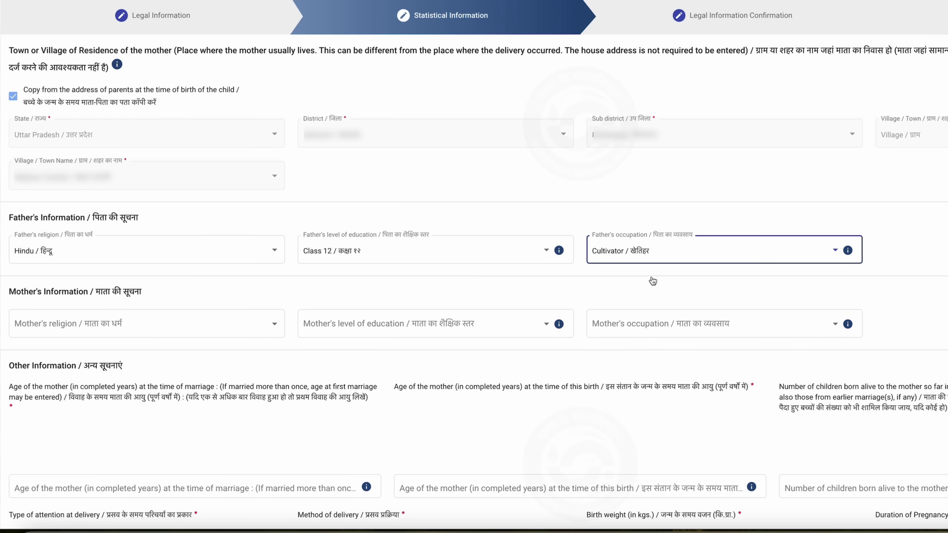
# - Set the mother's religion to Hindu, education Class 10, occupation Domestic Helper
pyautogui.click(134, 330)
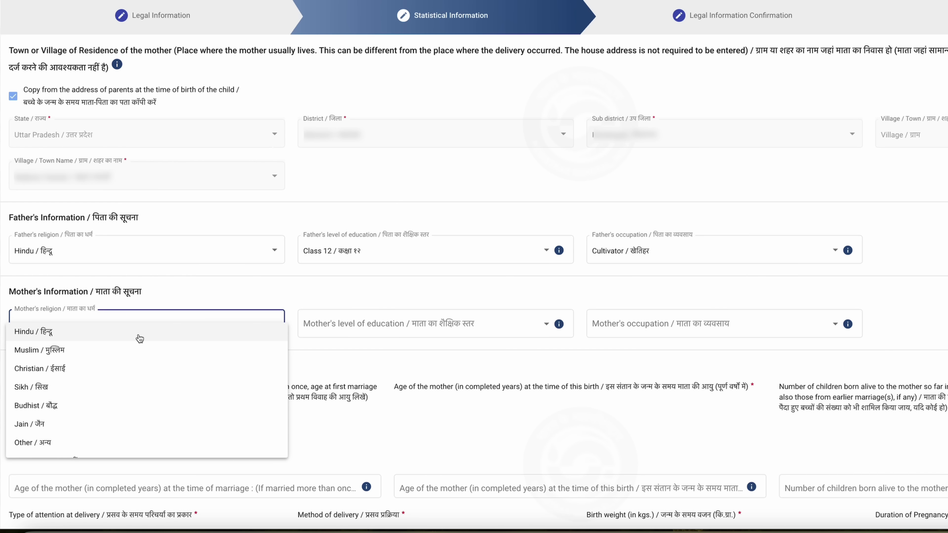
pyautogui.click(139, 338)
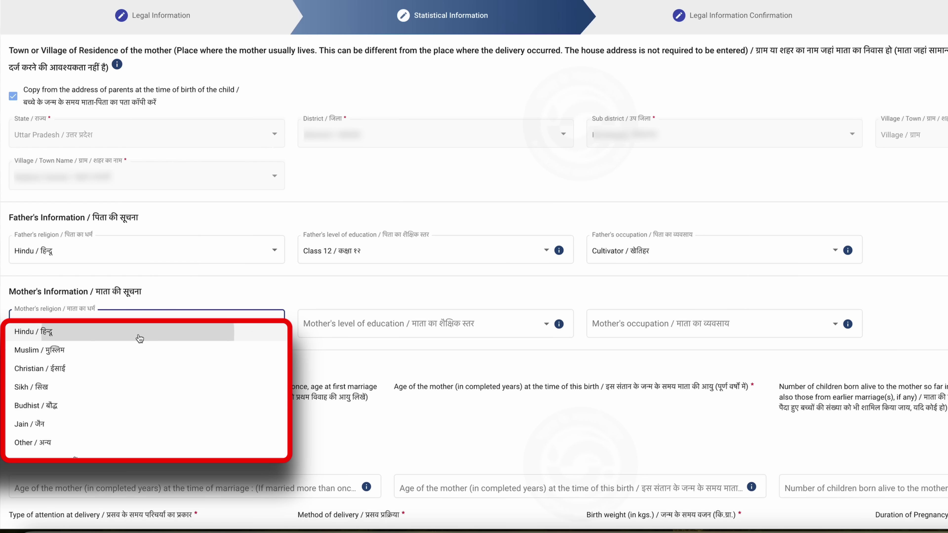
pyautogui.click(383, 322)
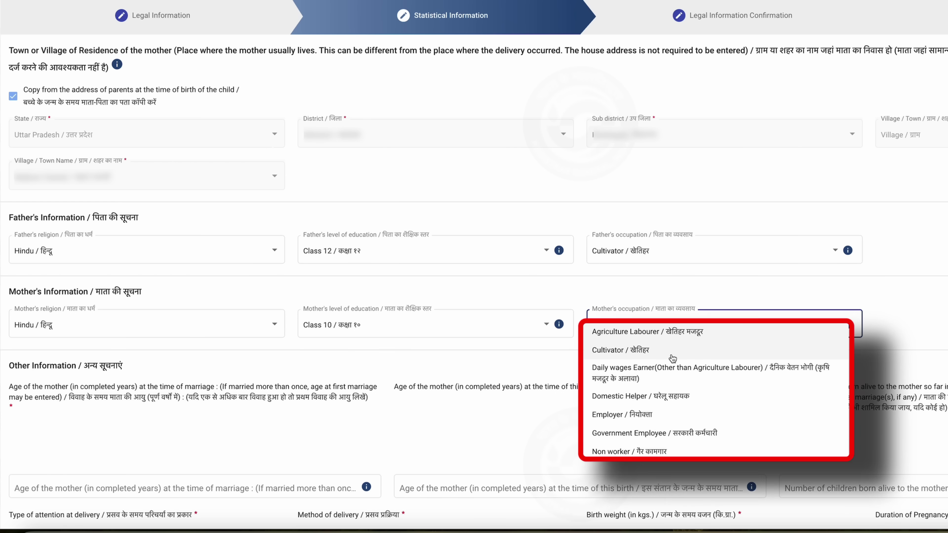
pyautogui.scroll(-1, 672, 369)
pyautogui.scroll(1, 622, 402)
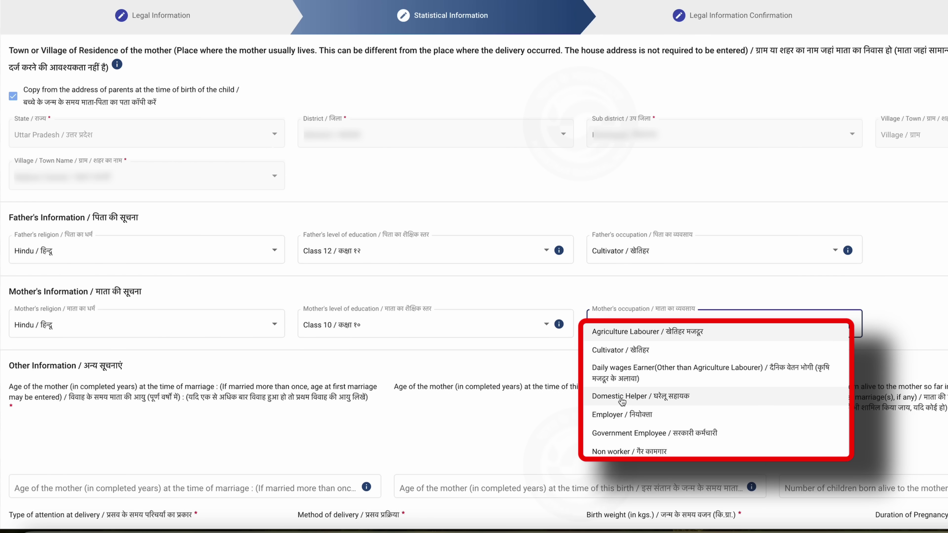
pyautogui.click(621, 397)
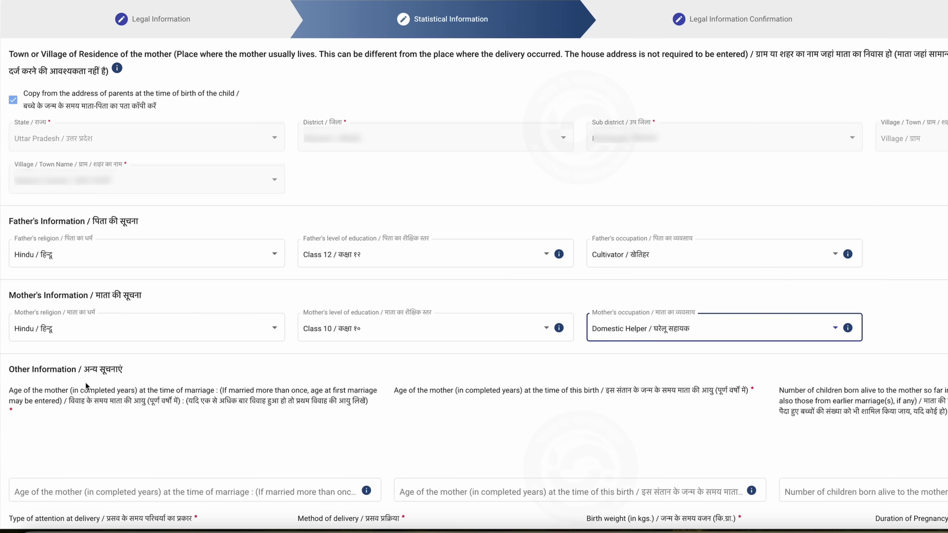
pyautogui.scroll(-4, 85, 382)
pyautogui.scroll(-5, 85, 382)
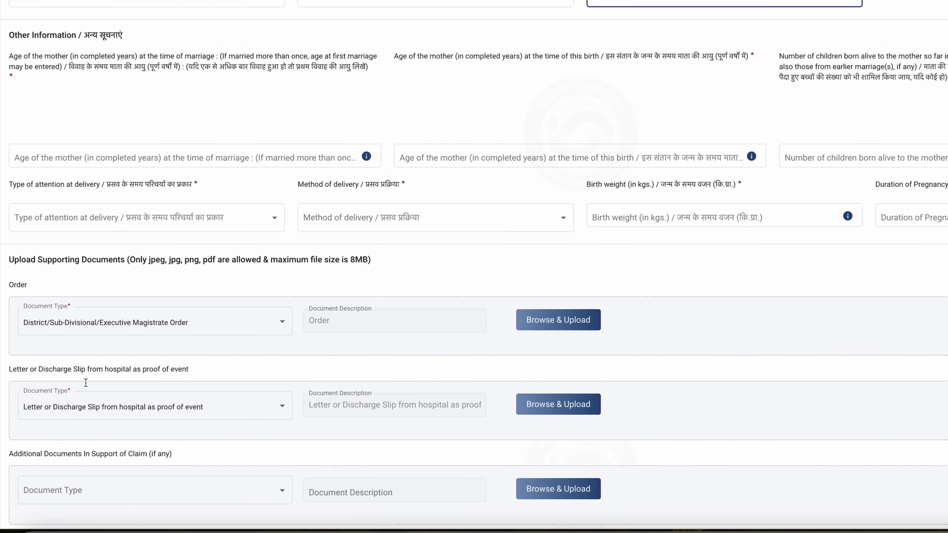
pyautogui.click(199, 78)
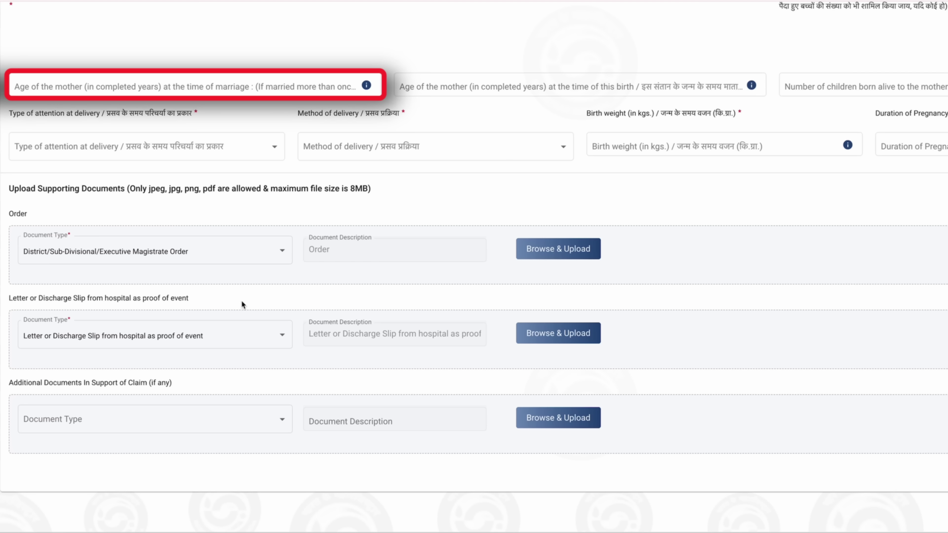
pyautogui.scroll(-1, 241, 300)
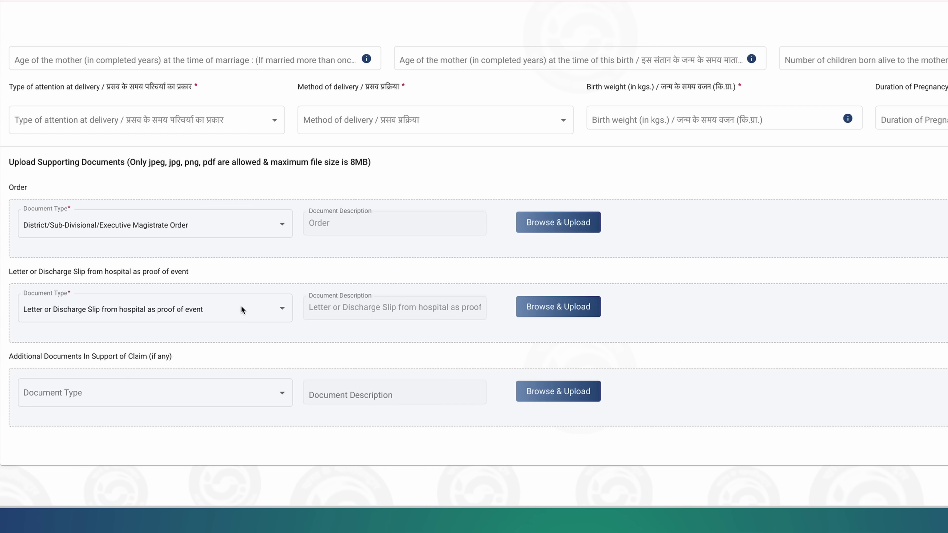
pyautogui.scroll(3, 241, 306)
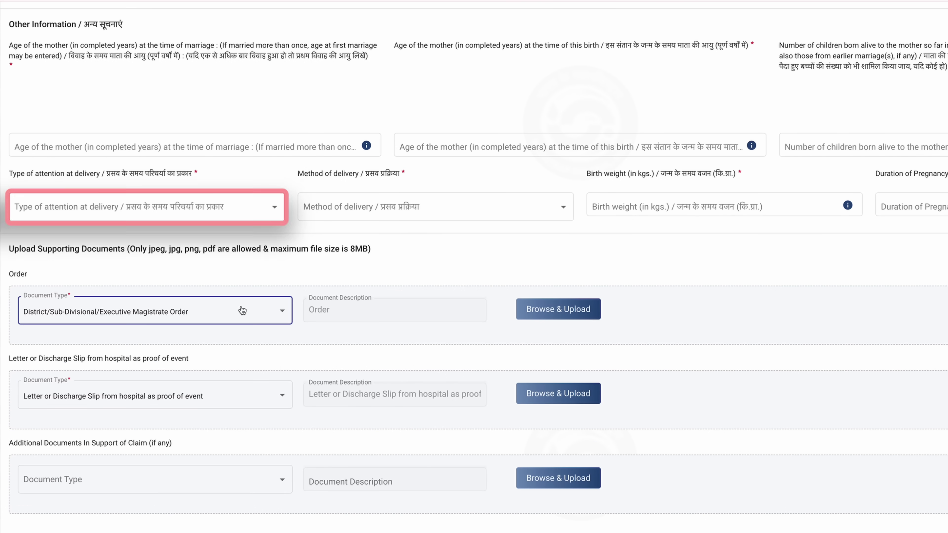
# - Set attention at delivery to Institutional - Governments and the delivery method to Normal
pyautogui.click(202, 208)
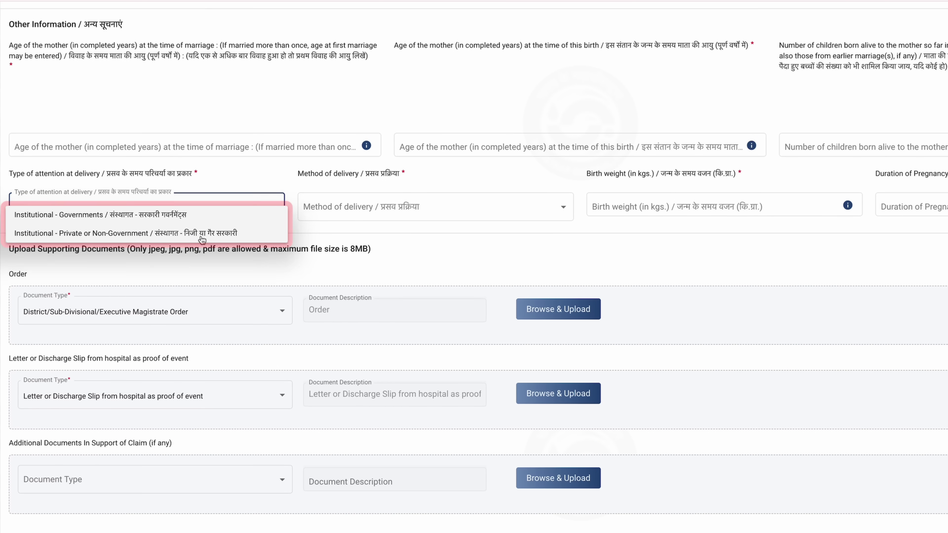
pyautogui.click(137, 218)
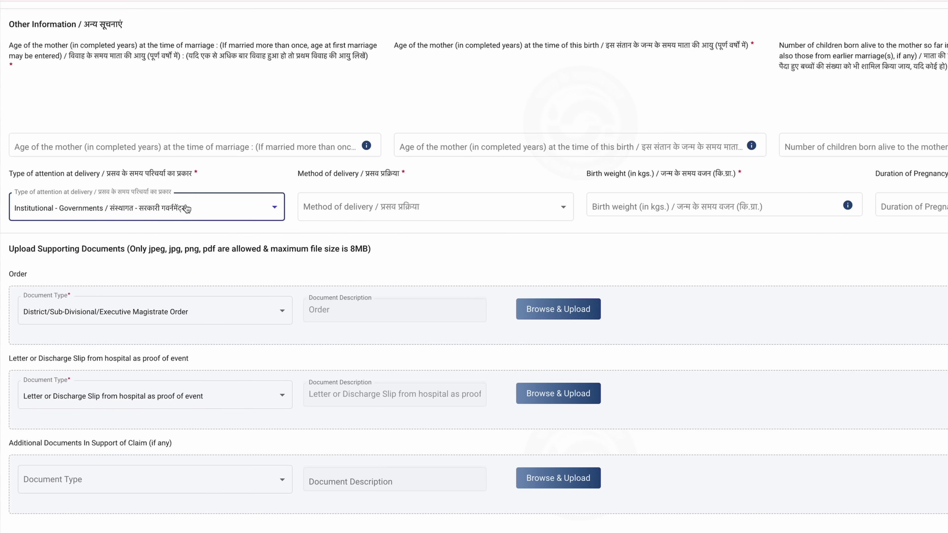
pyautogui.click(339, 212)
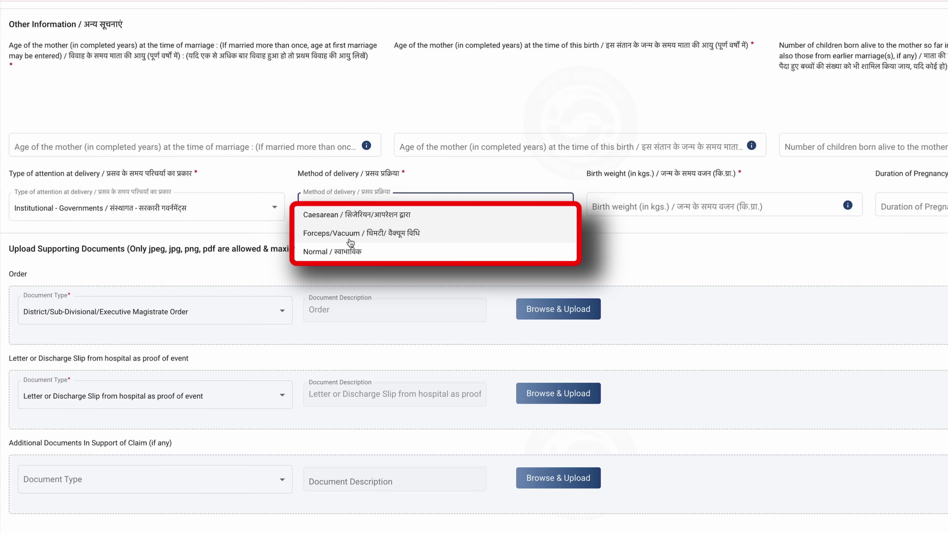
pyautogui.click(374, 255)
# - Enter a birth weight of 3.20 kg and a pregnancy duration of 36 weeks
pyautogui.click(637, 207)
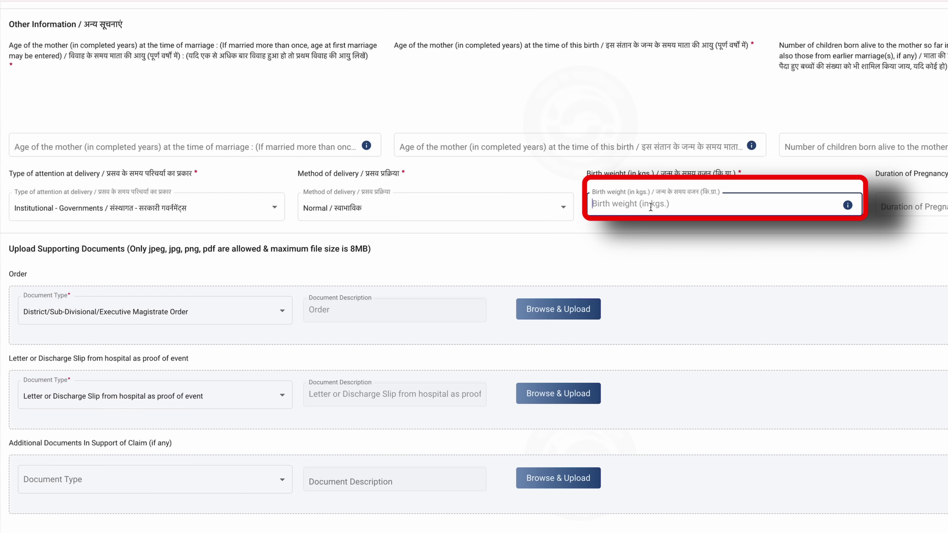
pyautogui.write('3.20')
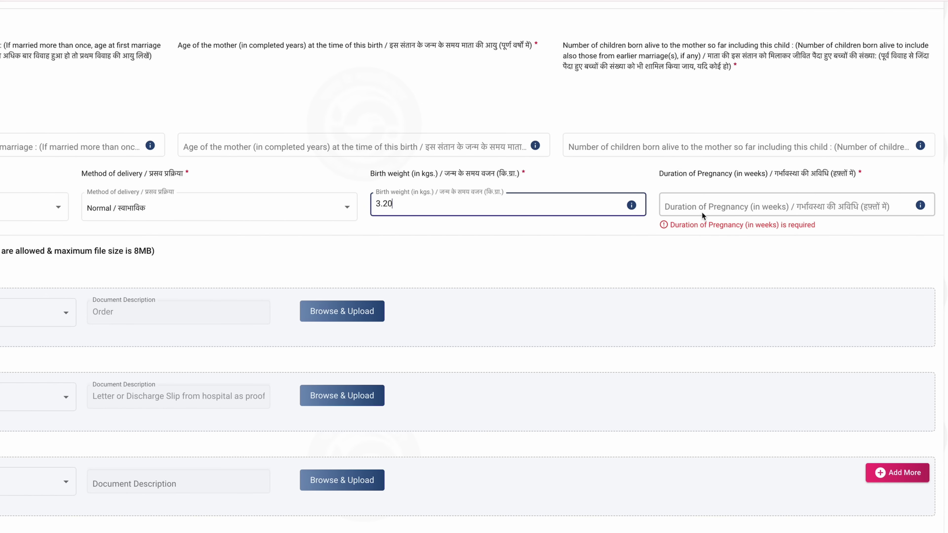
pyautogui.click(700, 205)
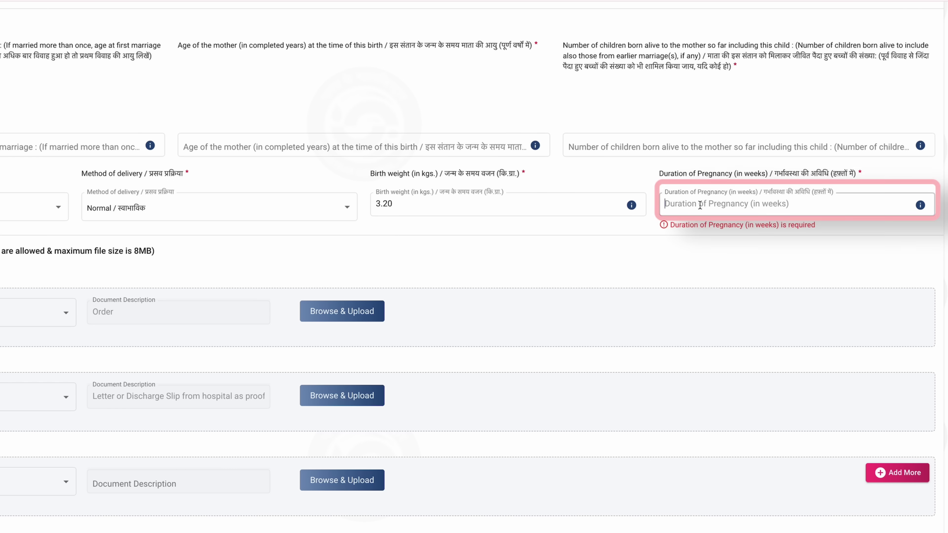
pyautogui.write('36')
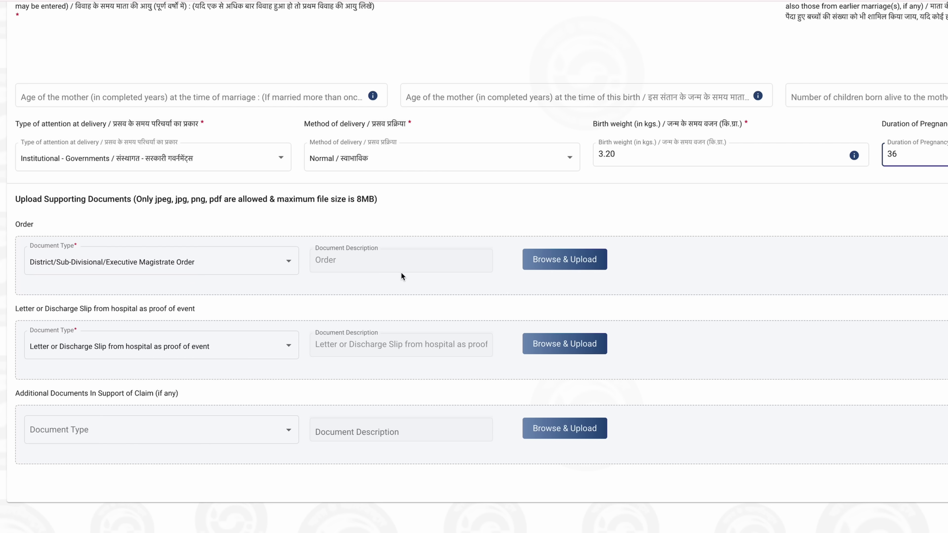
pyautogui.click(640, 277)
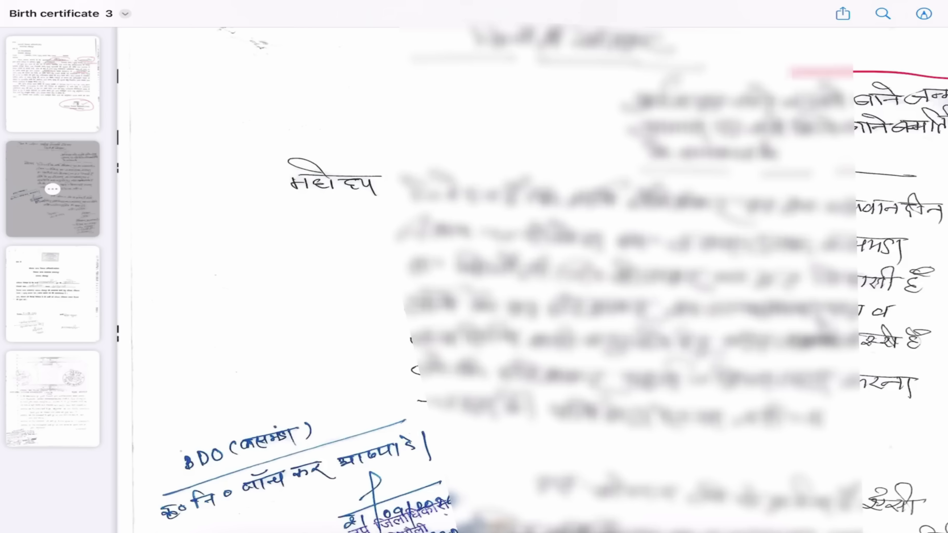
pyautogui.moveTo(792, 71)
pyautogui.mouseDown()
pyautogui.moveTo(565, 123)
pyautogui.moveTo(874, 168)
pyautogui.moveTo(946, 165)
pyautogui.mouseUp()
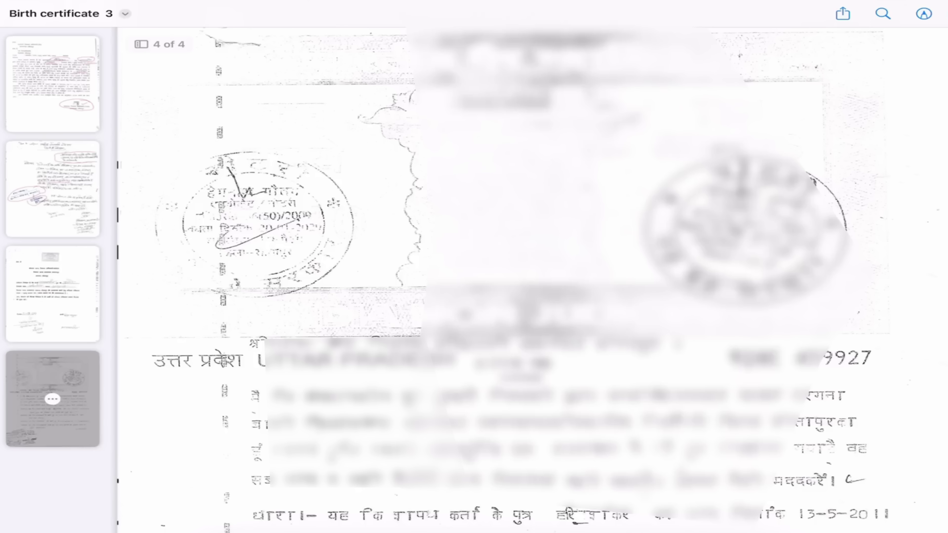
pyautogui.scroll(-2, 502, 279)
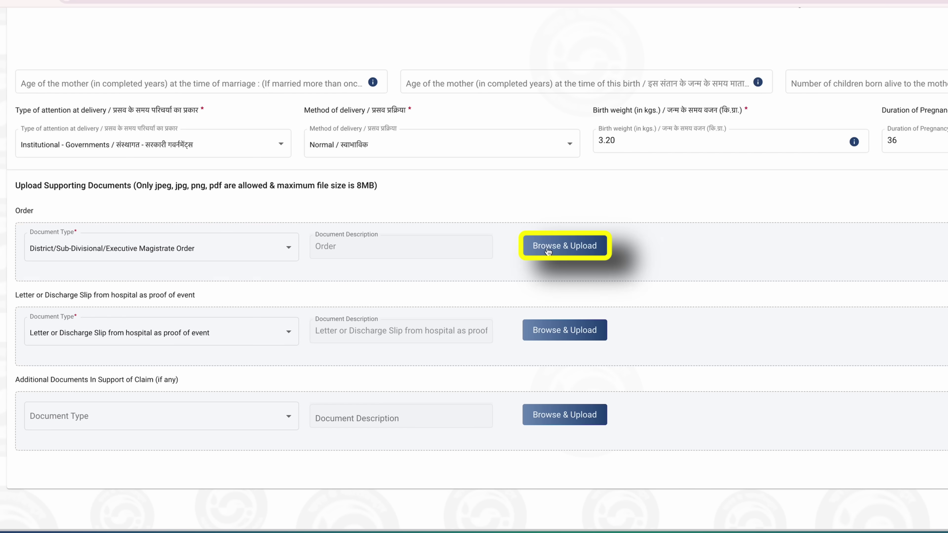
# - Attach anupam.png as the District/Sub-Divisional/Executive Magistrate Order document
pyautogui.click(560, 253)
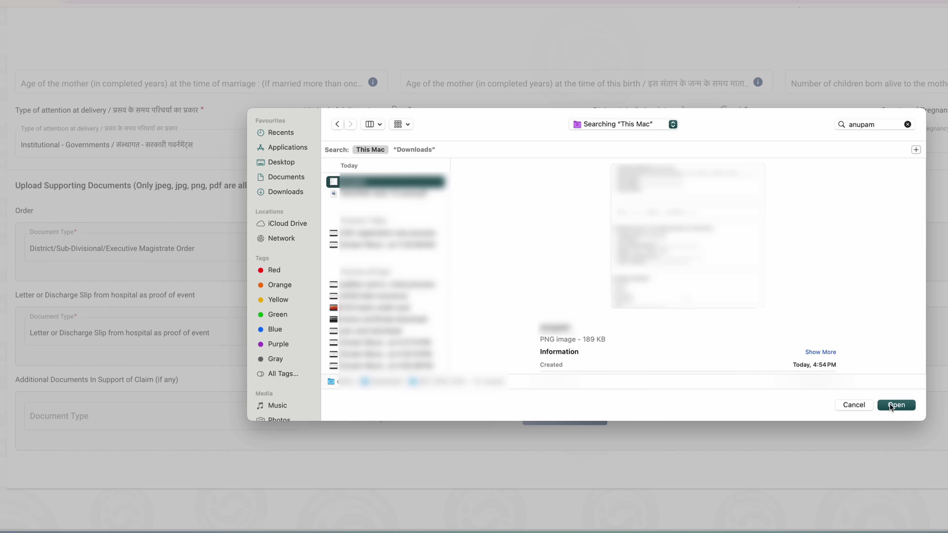
pyautogui.click(890, 404)
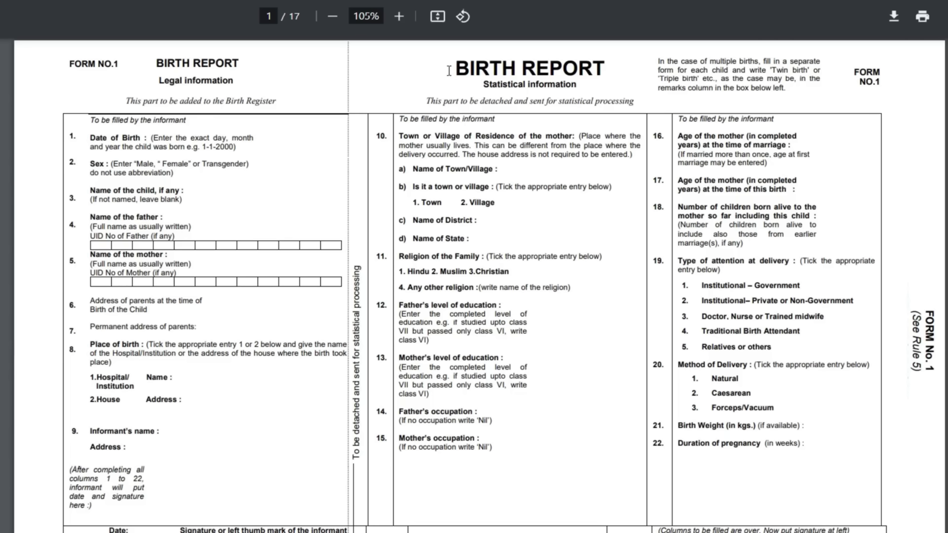
pyautogui.moveTo(448, 71); pyautogui.dragTo(598, 74)
pyautogui.click(372, 98)
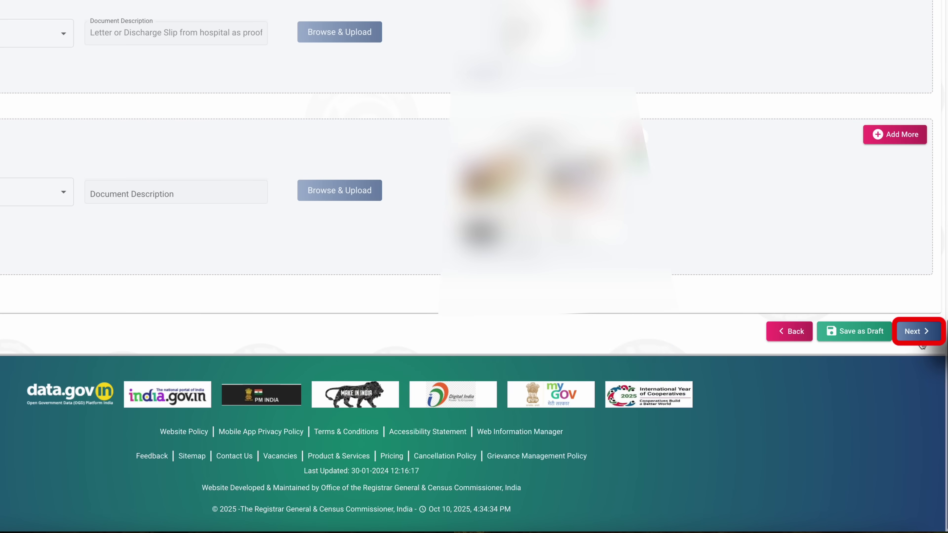
# - Review the Legal Information Confirmation page and continue to the review showing Certificate Option BOTH
pyautogui.click(919, 501)
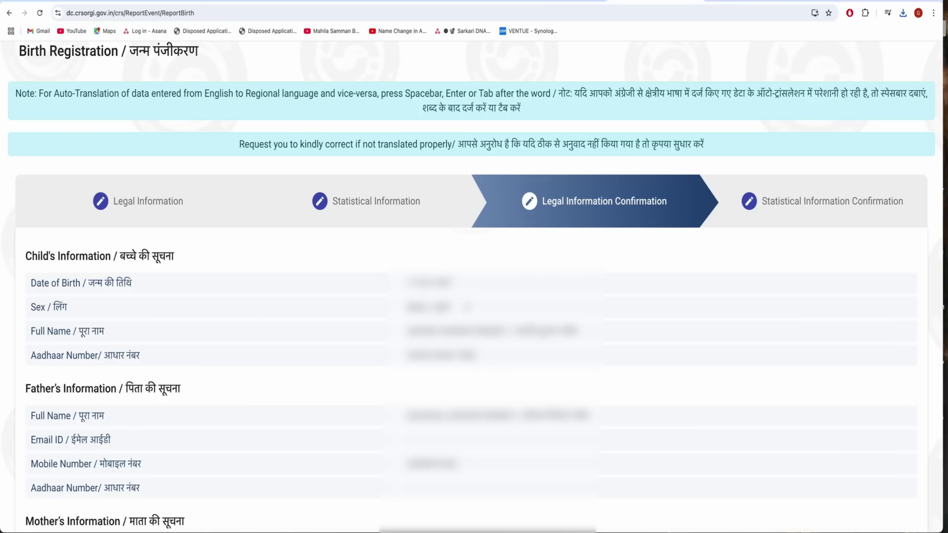
pyautogui.scroll(-4, 434, 409)
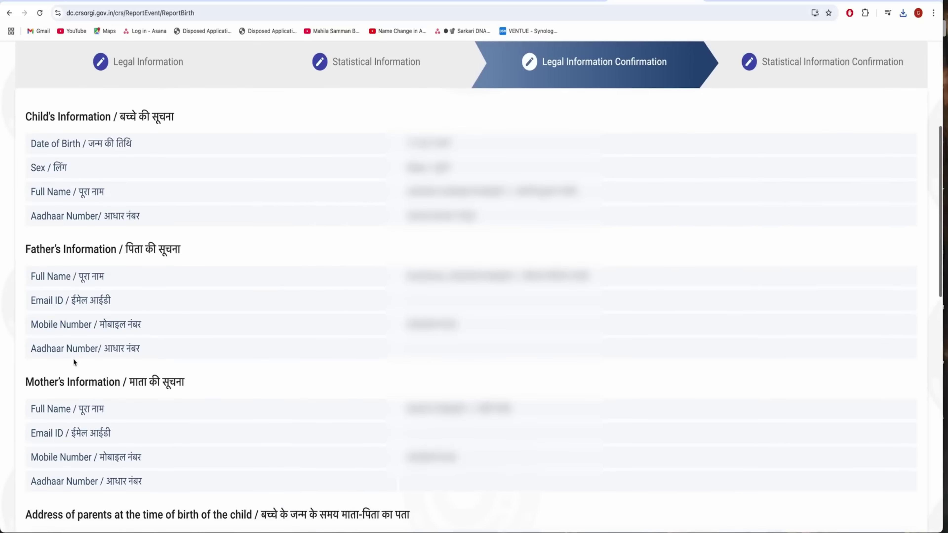
pyautogui.scroll(6, 308, 372)
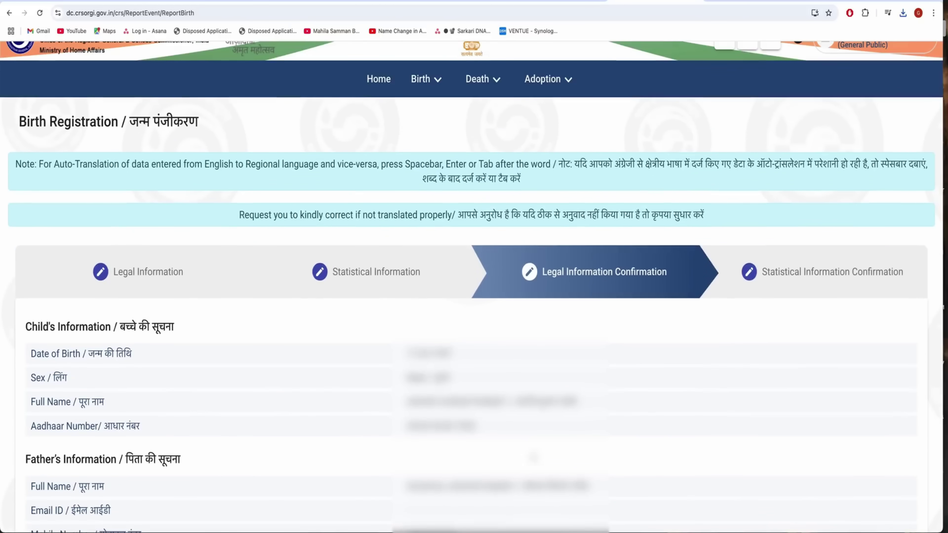
pyautogui.scroll(-2, 479, 467)
pyautogui.scroll(-4, 197, 329)
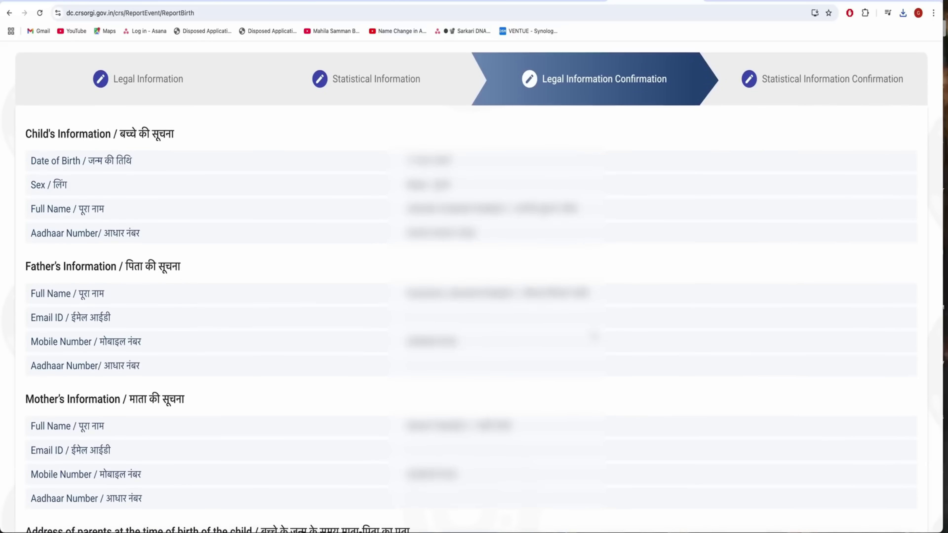
pyautogui.scroll(-14, 771, 387)
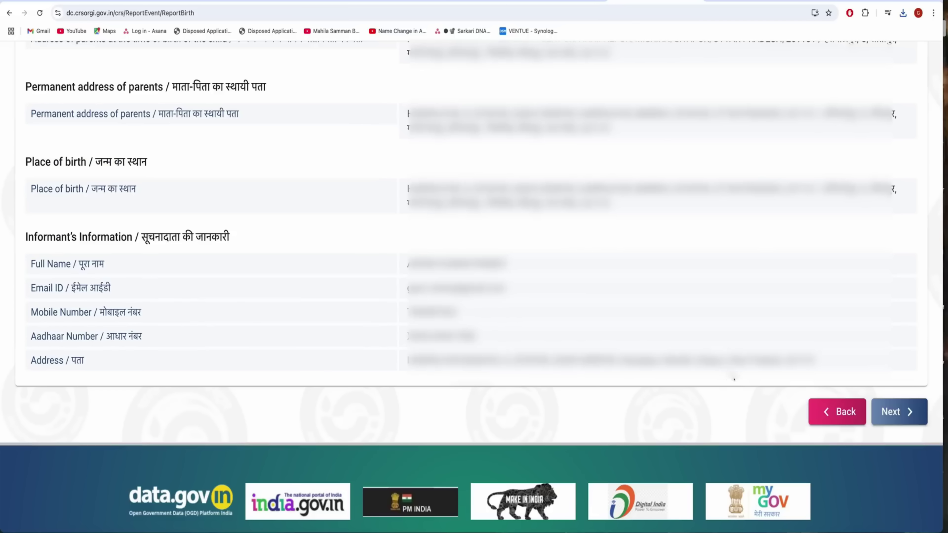
pyautogui.click(906, 411)
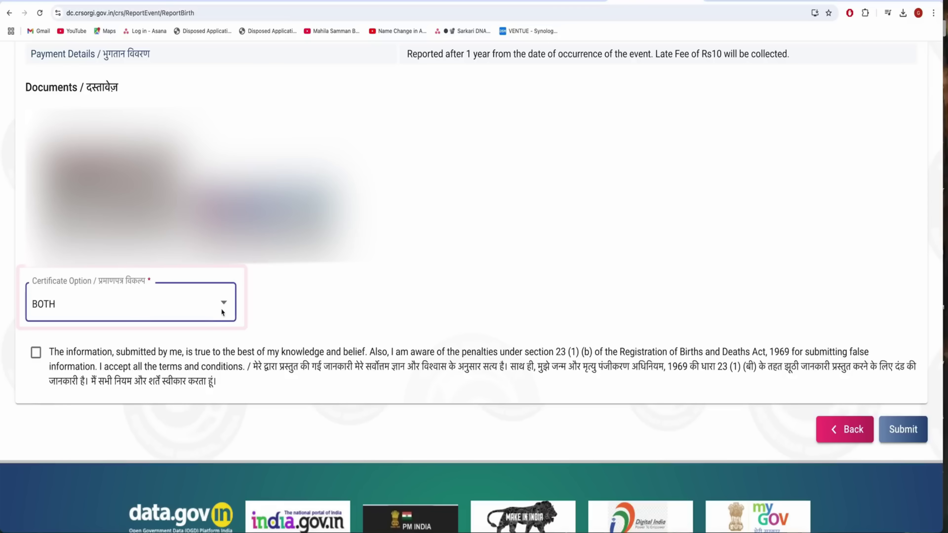
# - Accept the truthfulness declaration and submit the birth registration
pyautogui.click(480, 379)
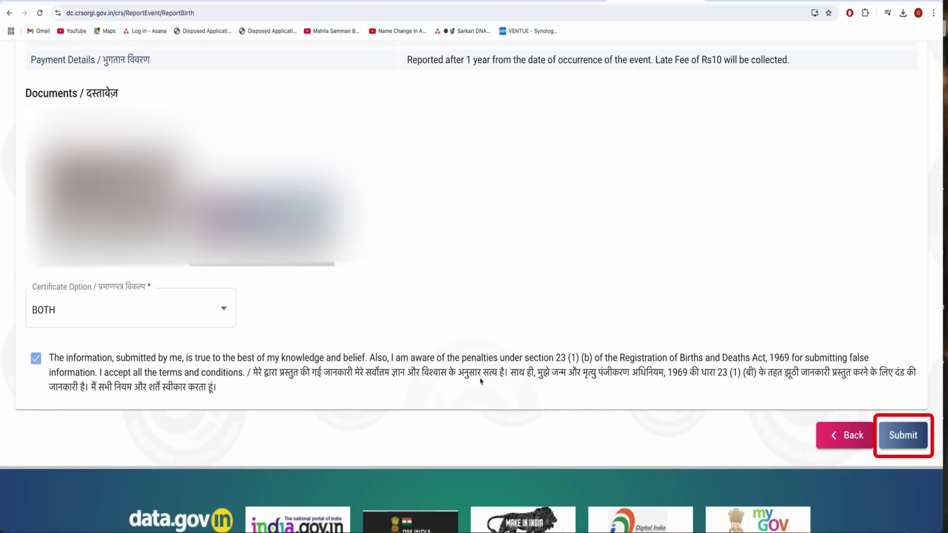
pyautogui.click(898, 447)
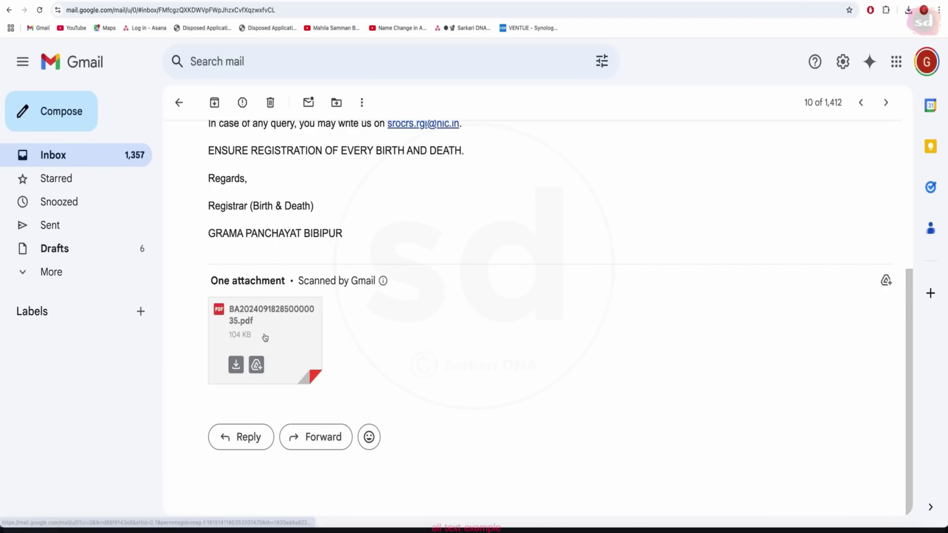
# - View the birth certificate PDF attached to the Registrar (Birth & Death) email
pyautogui.click(265, 338)
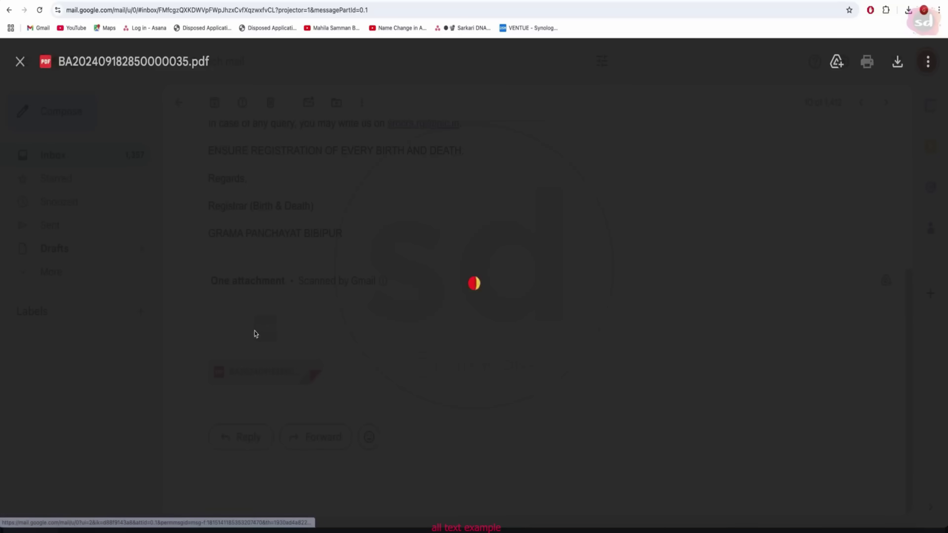